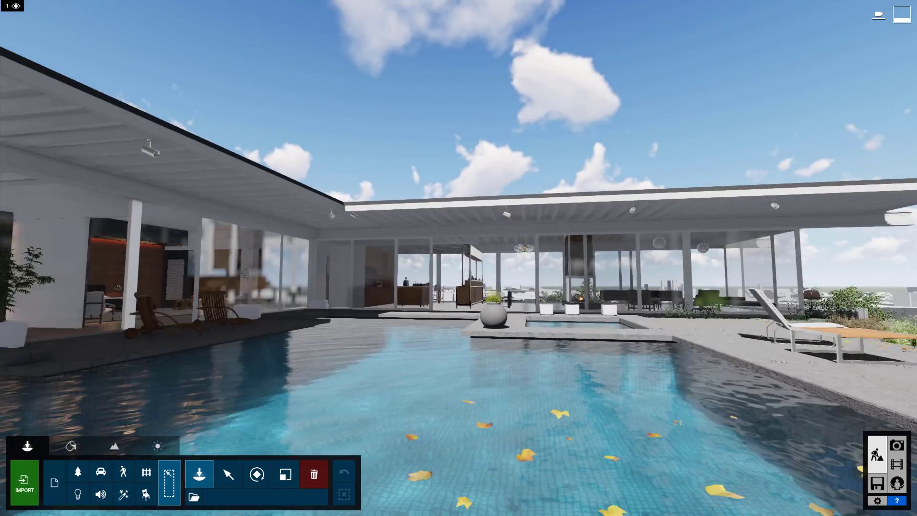
Switch to object selection and select the end chair nearest the garden in the dining table's front row.
key(w)
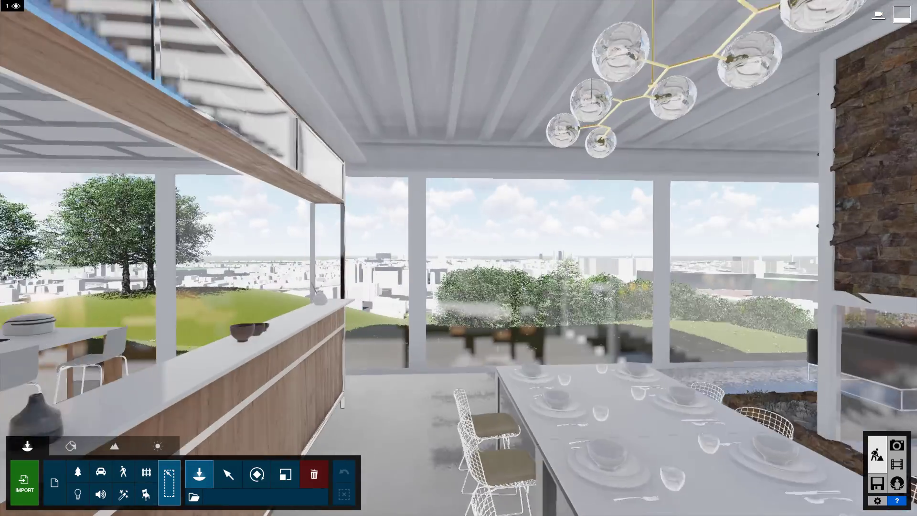
key(w)
right_drag(458, 258, 702, 385)
key(s)
key(w)
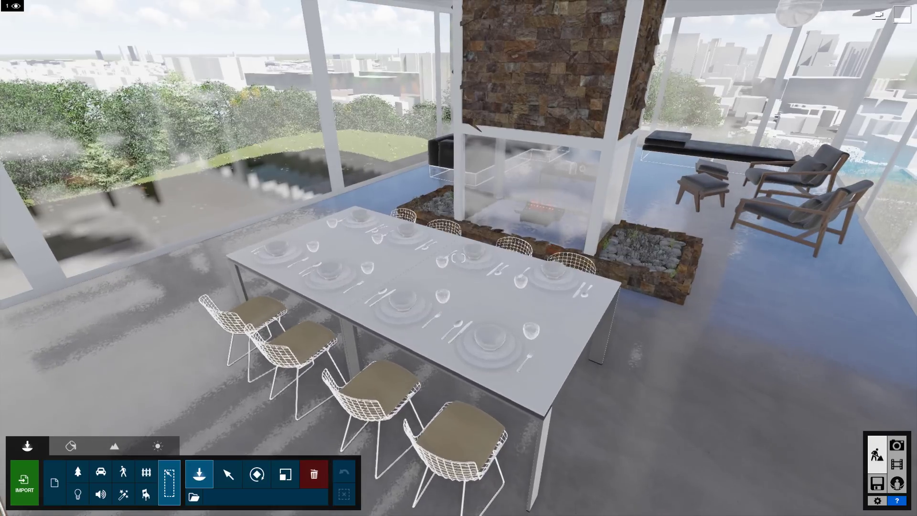
click(235, 477)
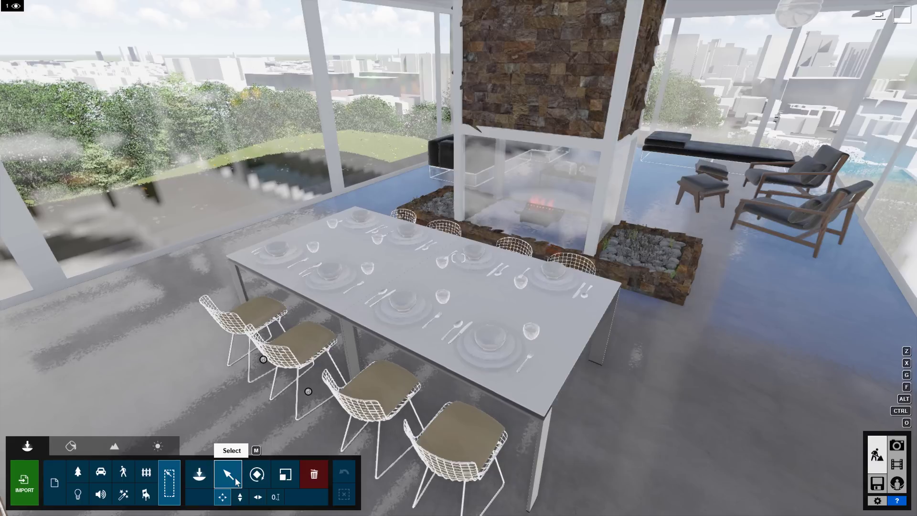
key(ctrl+a)
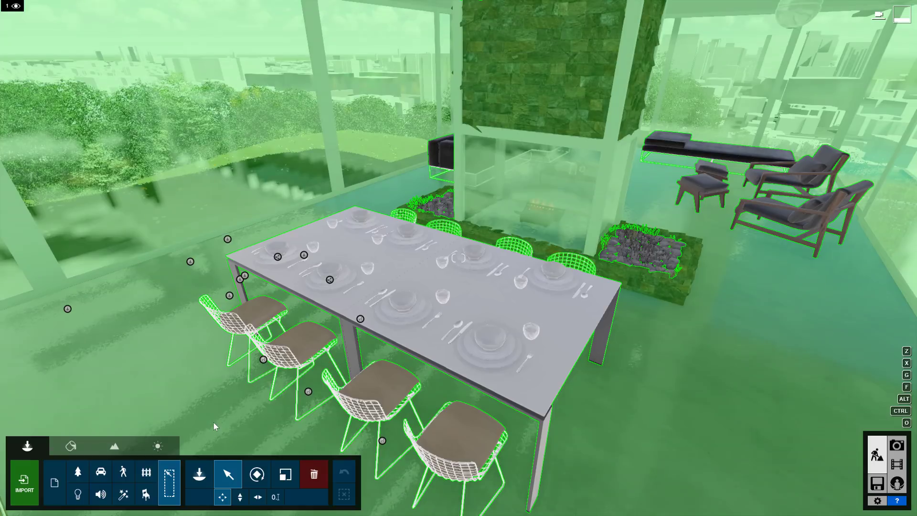
key(Escape)
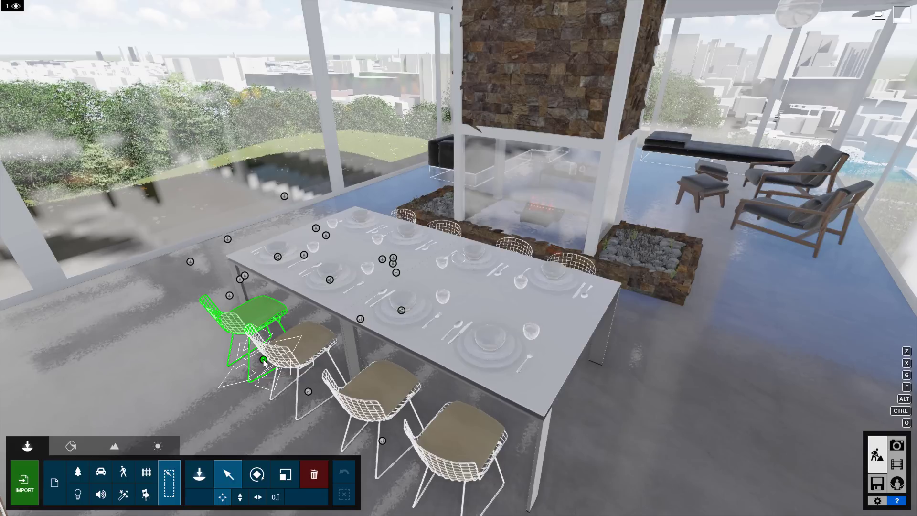
click(265, 362)
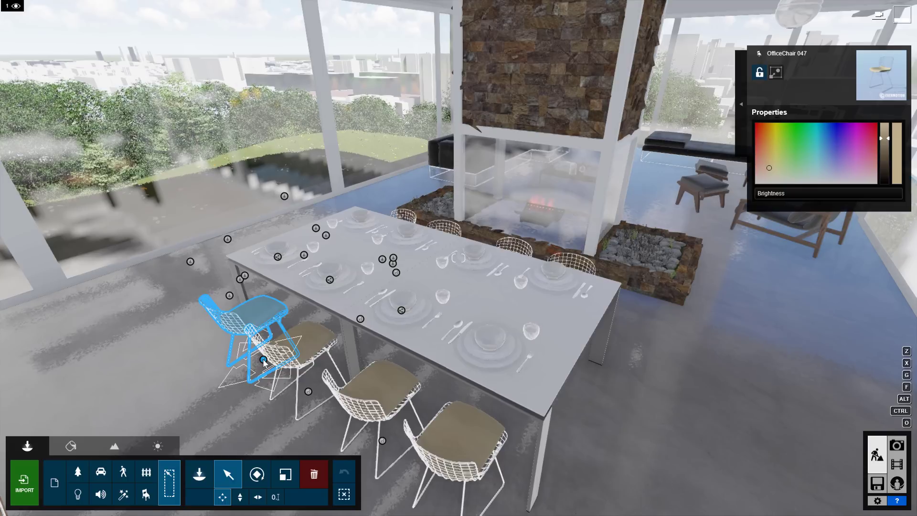
Select all four chairs along the near side of the dining table together, and clear the selection.
click(308, 337)
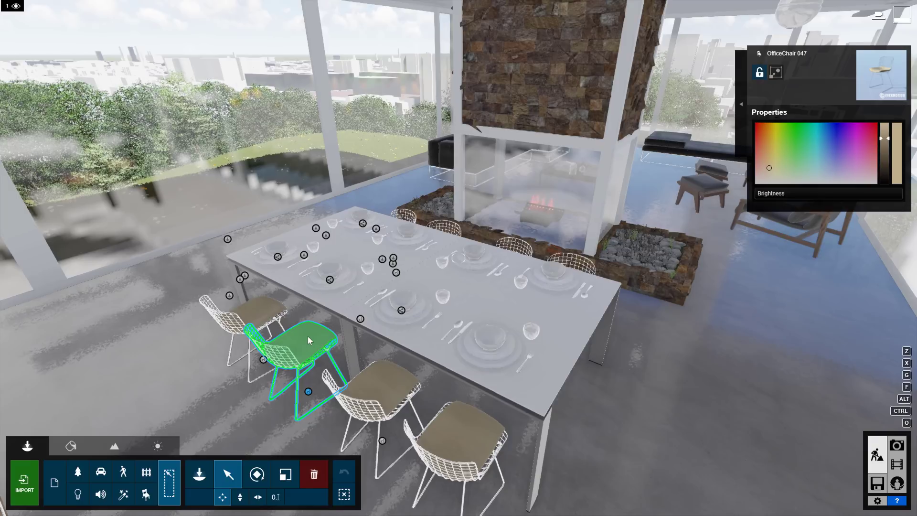
ctrl+click(262, 306)
ctrl+click(383, 380)
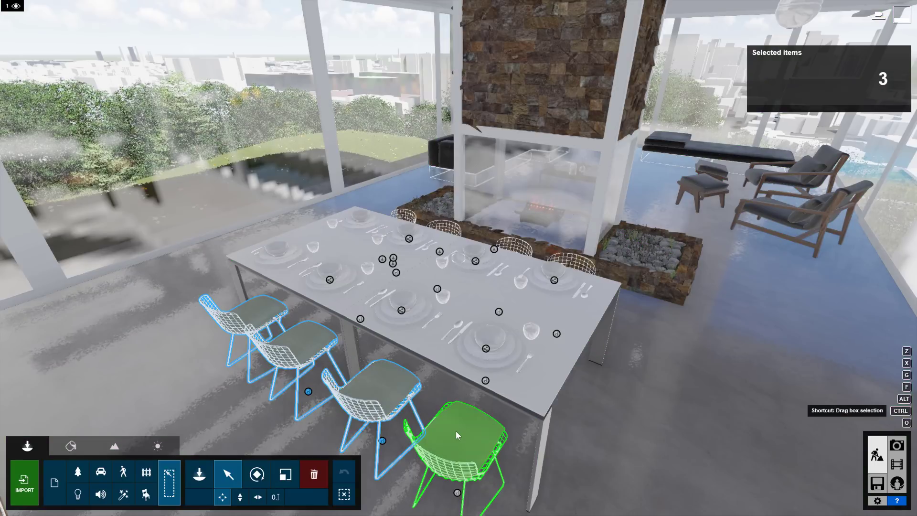
ctrl+click(455, 435)
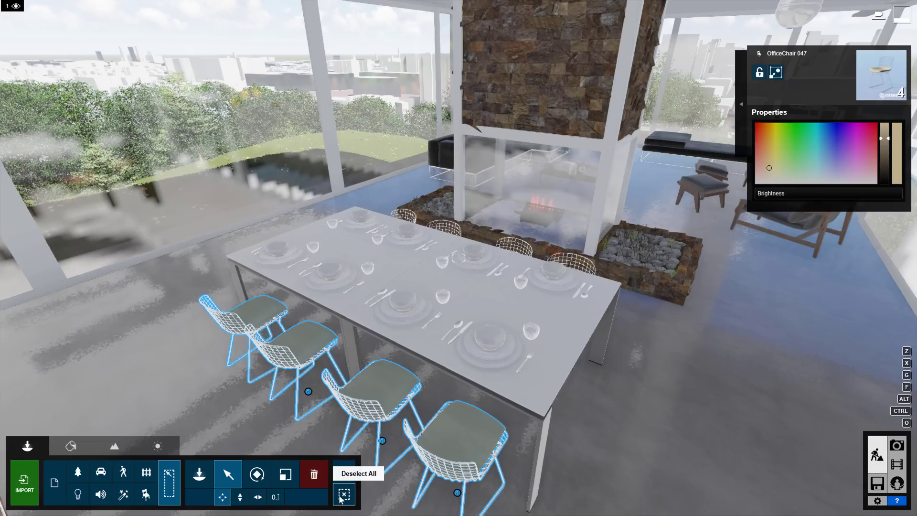
click(342, 496)
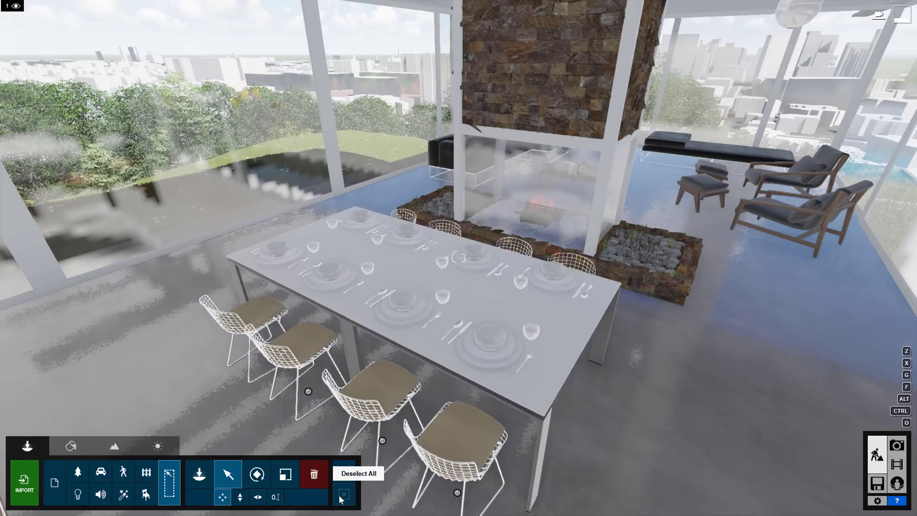
Box-select the dining table with its chairs and tableware while all object categories are selectable.
right_drag(328, 427, 402, 464)
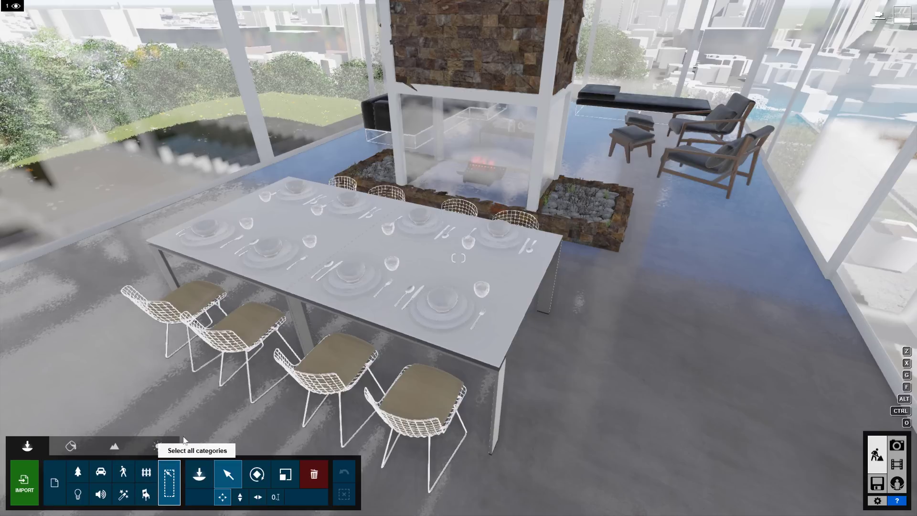
right_drag(260, 372, 264, 353)
key(a)
click(265, 352)
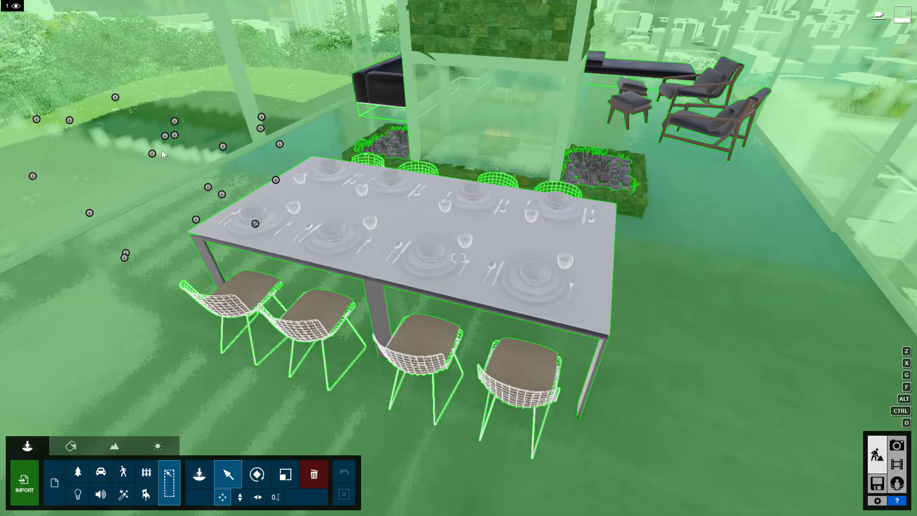
ctrl+drag(149, 120, 277, 230)
ctrl+drag(342, 277, 755, 473)
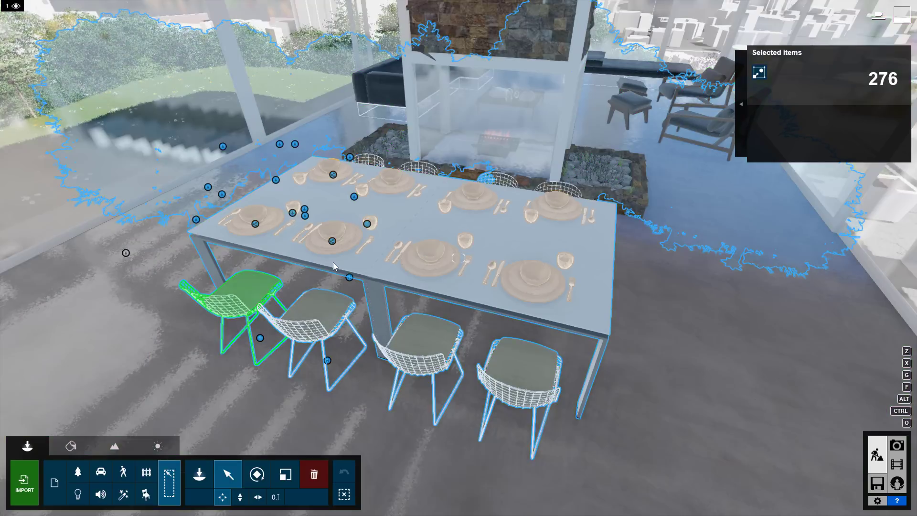
Check which objects outside the house were caught by the box selection, and deselect everything.
right_drag(260, 251, 301, 242)
key(a)
key(a)
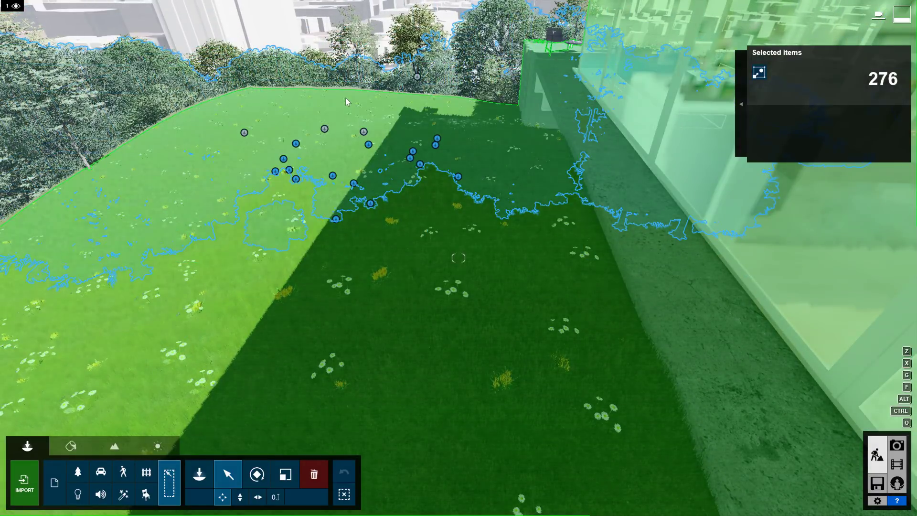
right_drag(346, 98, 360, 211)
click(344, 494)
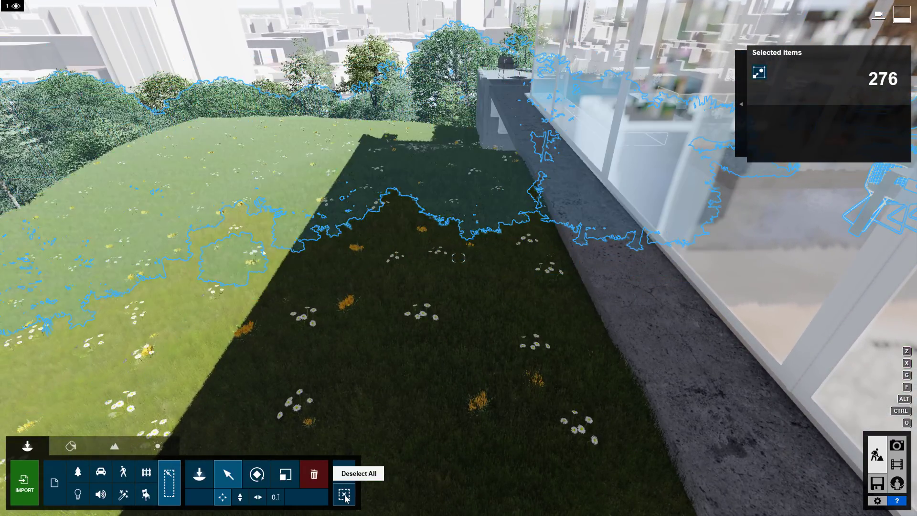
Restrict selection to the indoor furniture category and box-select the dining table with its eight chairs.
right_drag(374, 408, 289, 418)
key(d)
key(d)
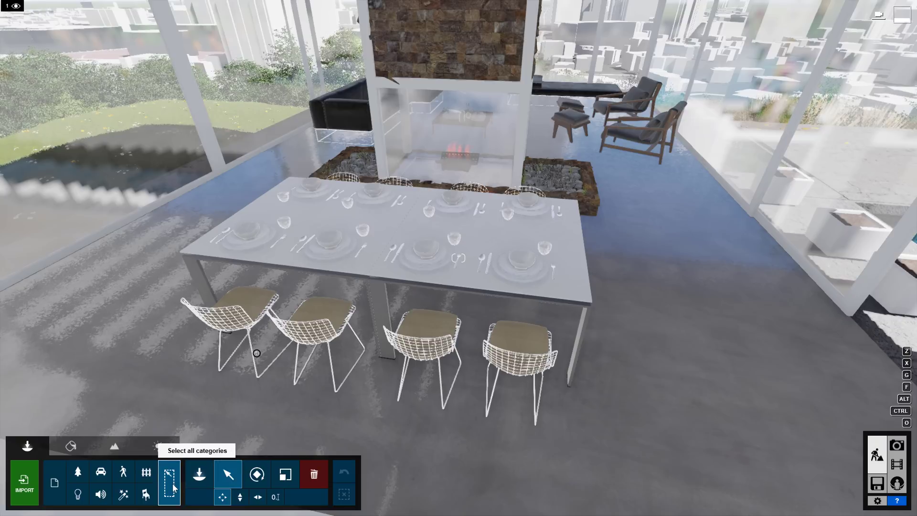
click(143, 500)
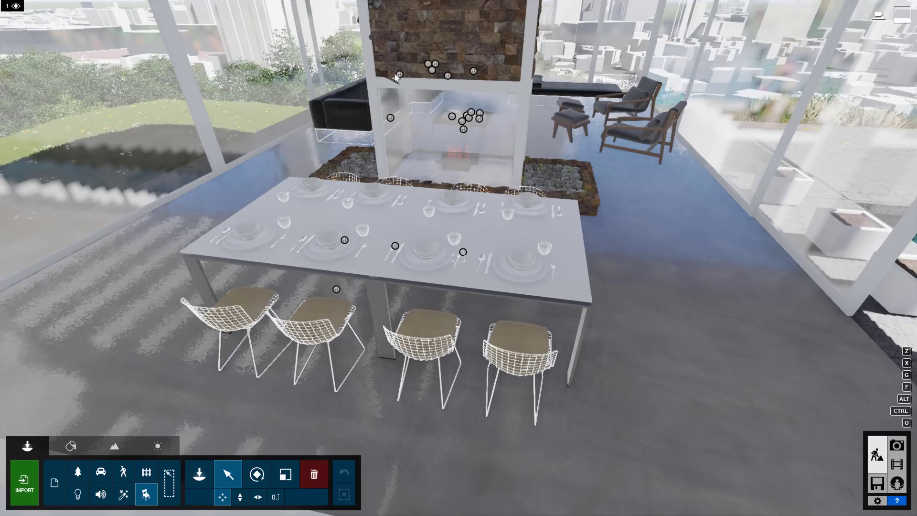
right_drag(287, 332, 313, 343)
ctrl+drag(157, 156, 667, 399)
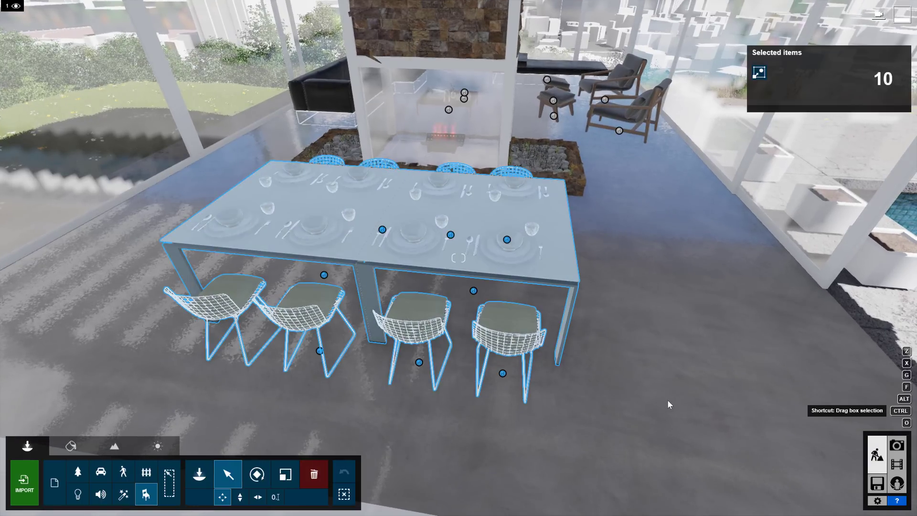
Examine the selected dining set from the kitchen counter side and clear the selection.
right_drag(667, 399, 463, 357)
key(d)
key(d)
key(w)
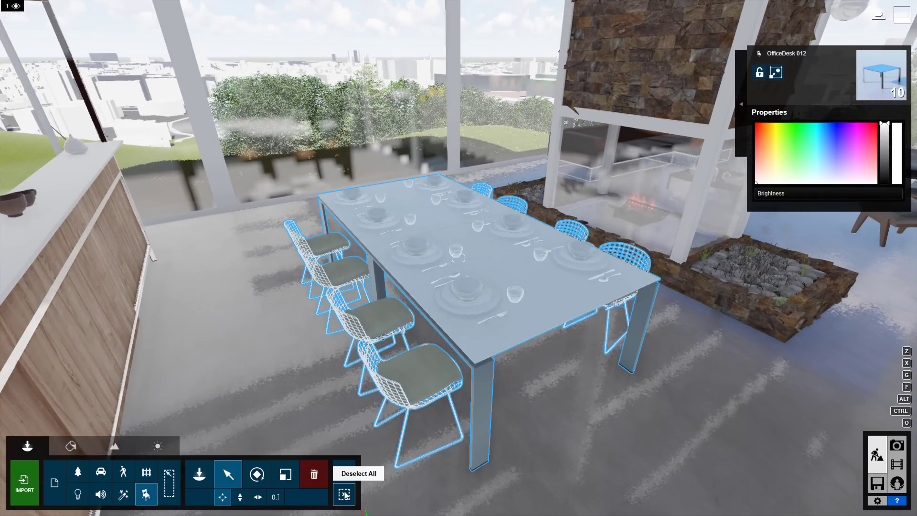
click(345, 495)
Box-select the whole dining set, including its tableware, from directly above the table.
right_drag(292, 329, 441, 424)
key(q)
key(w)
key(w)
key(s)
key(d)
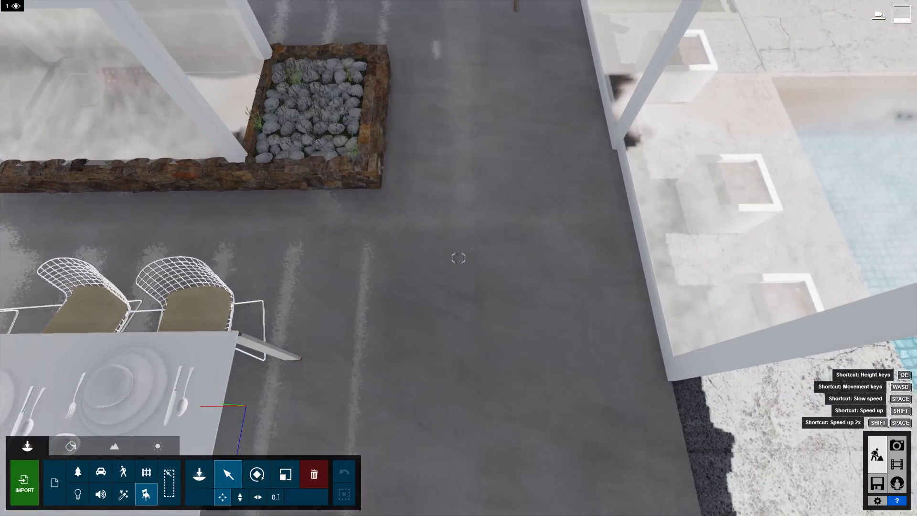
key(s)
key(a)
key(w)
right_drag(459, 258, 445, 282)
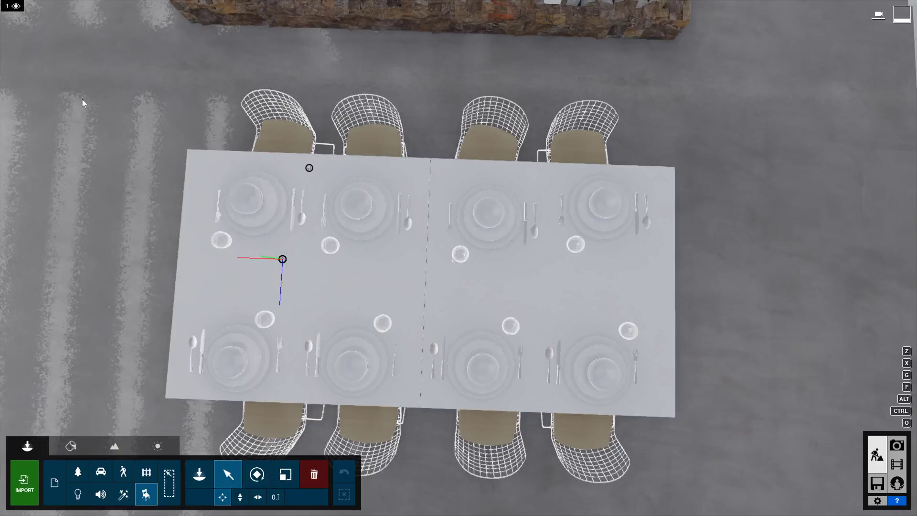
click(193, 187)
ctrl+drag(109, 53, 874, 515)
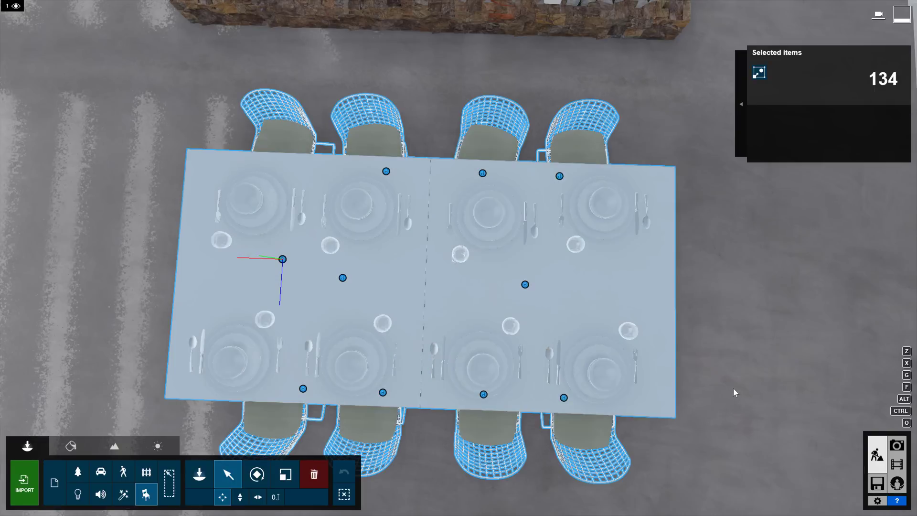
Review the extent of the box selection around the table at an angle, and deselect all objects.
right_drag(733, 388, 525, 310)
middle_drag(526, 310, 518, 326)
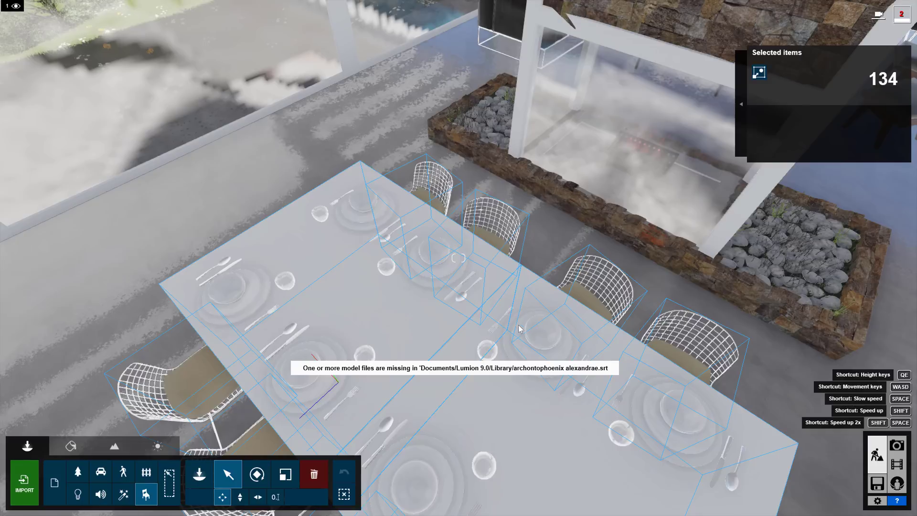
key(e)
key(e)
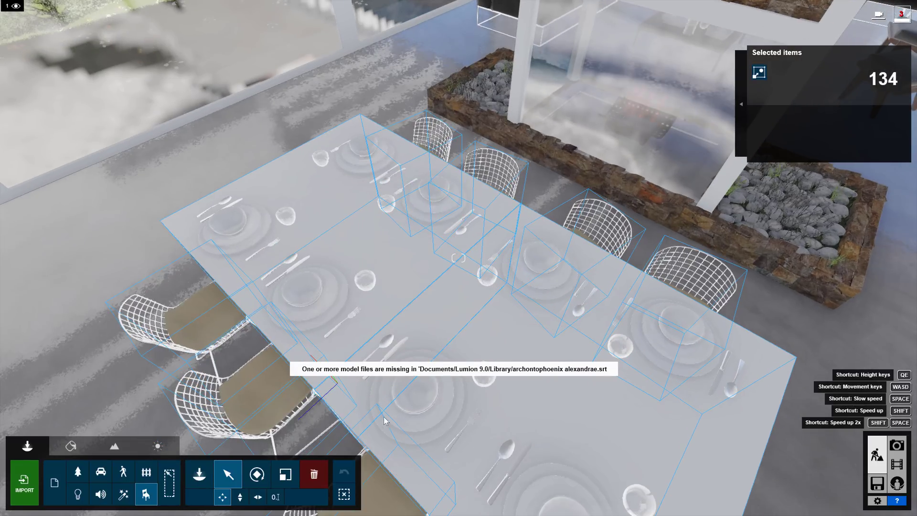
key(e)
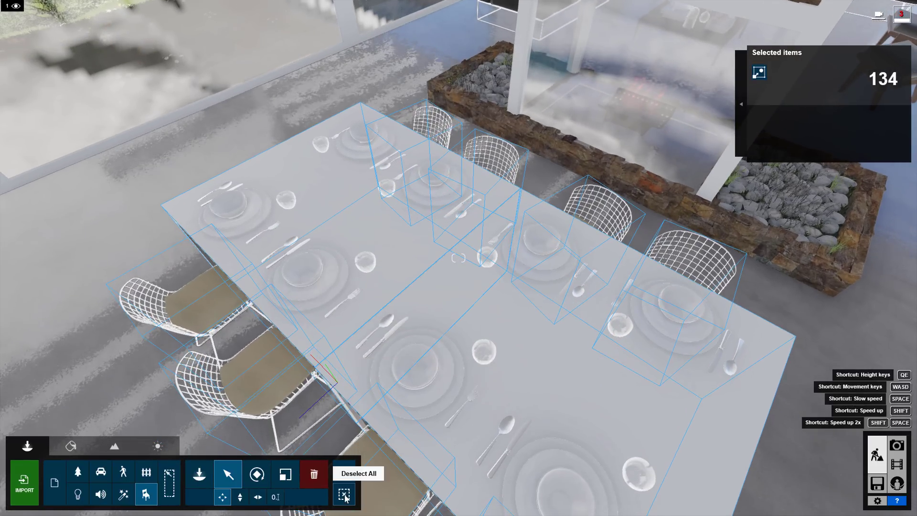
click(344, 495)
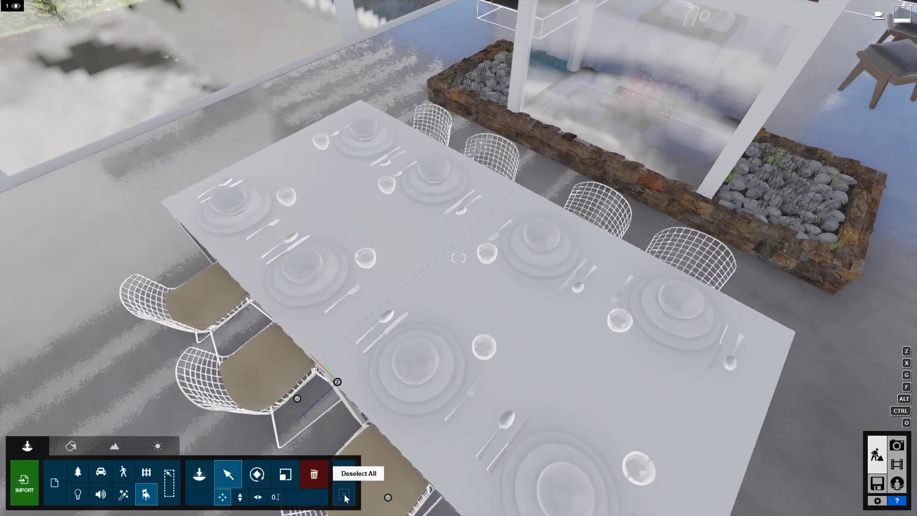
Delete the second chair from the garden end in the dining table's front row.
right_drag(459, 258, 459, 196)
key(e)
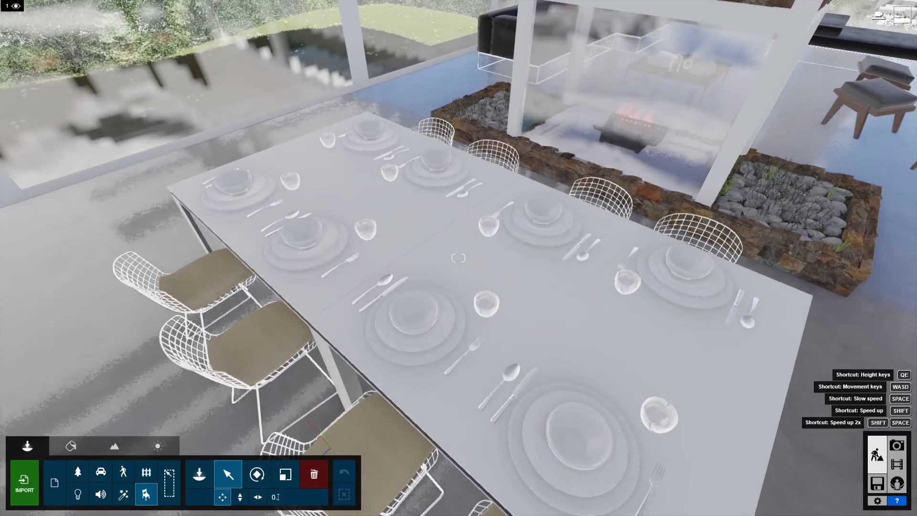
key(e)
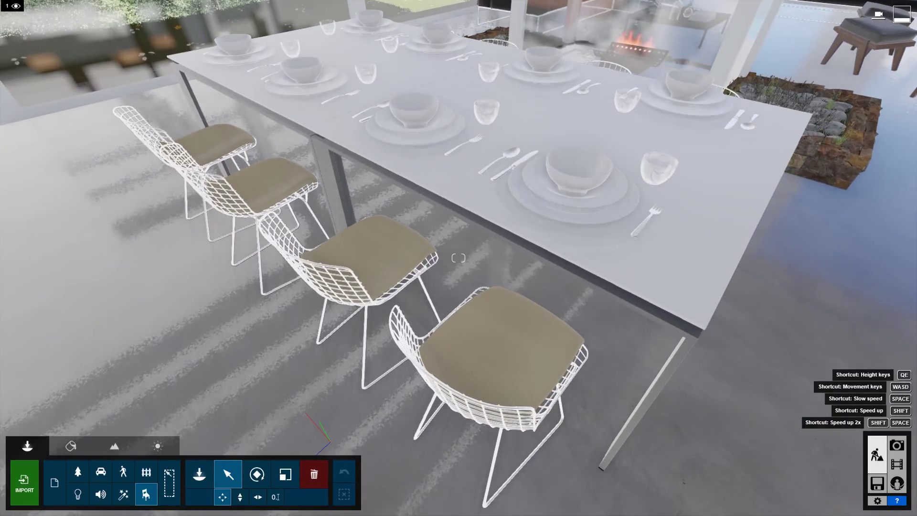
key(e)
right_drag(458, 258, 520, 274)
key(a)
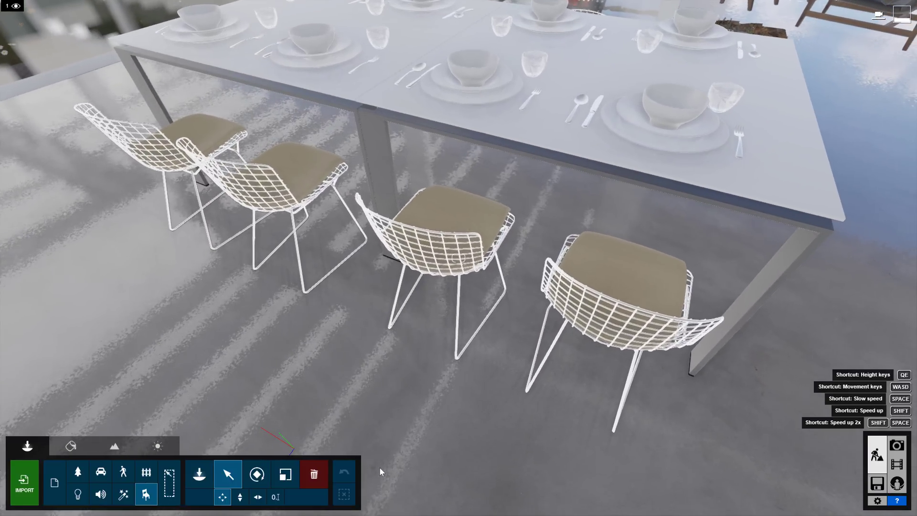
click(318, 471)
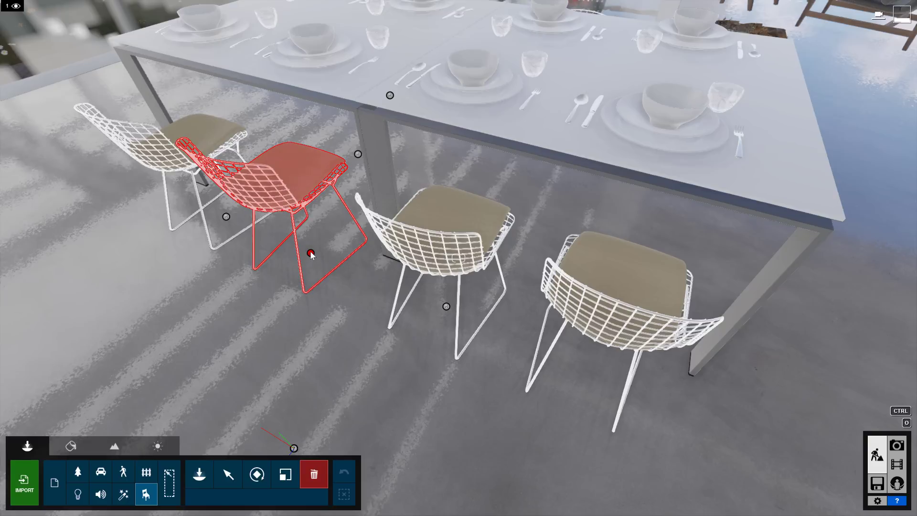
click(292, 166)
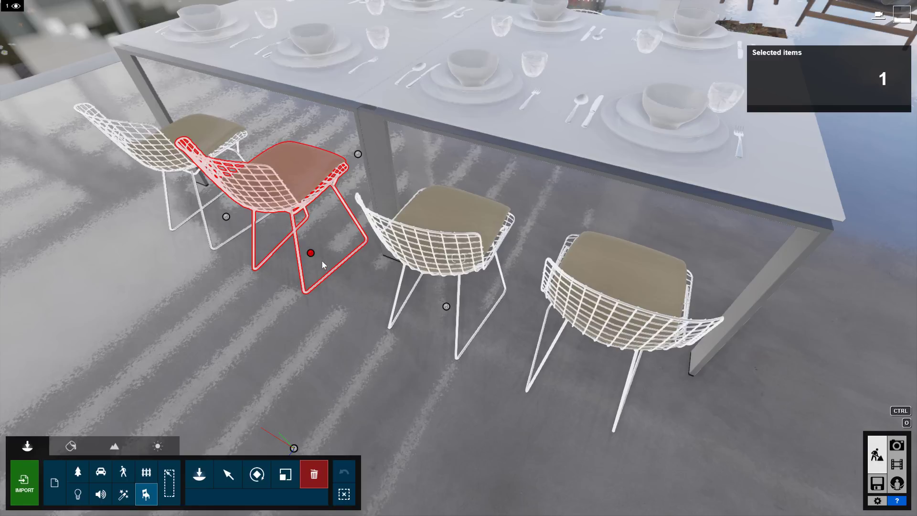
click(311, 254)
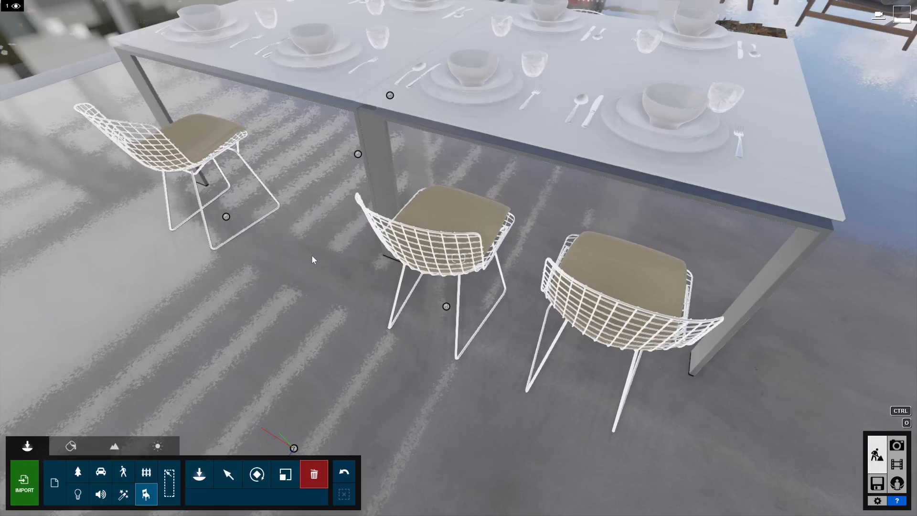
Return to object selection and select the two adjacent chairs beside the gap in the table's front row.
click(230, 480)
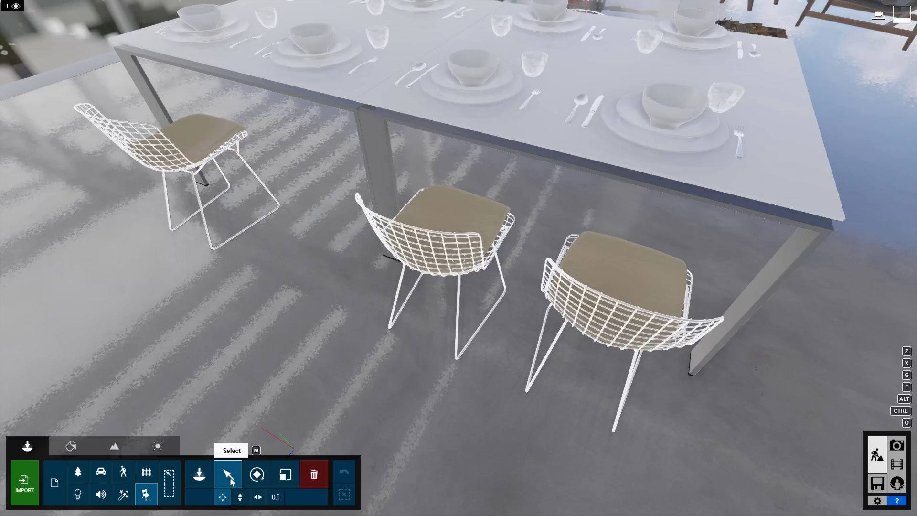
click(431, 219)
click(431, 218)
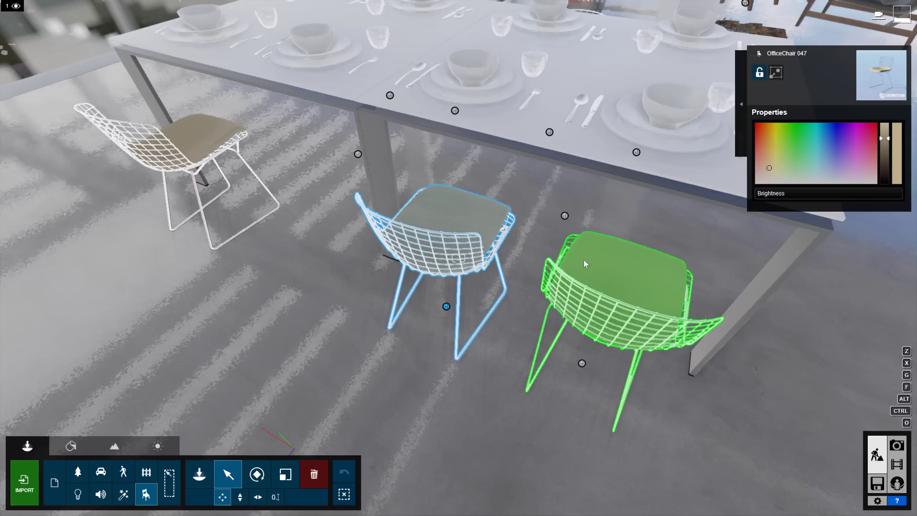
ctrl+click(584, 262)
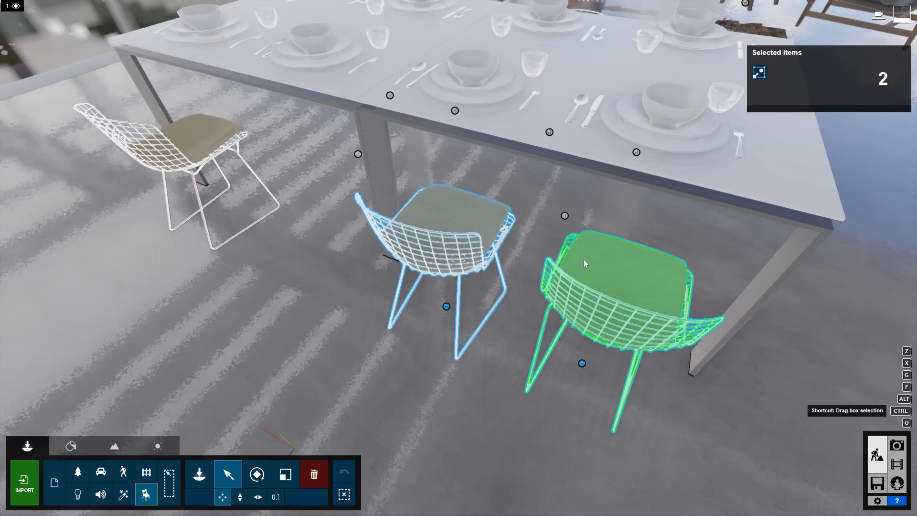
Delete the two selected chairs from the dining table's front row together.
click(312, 474)
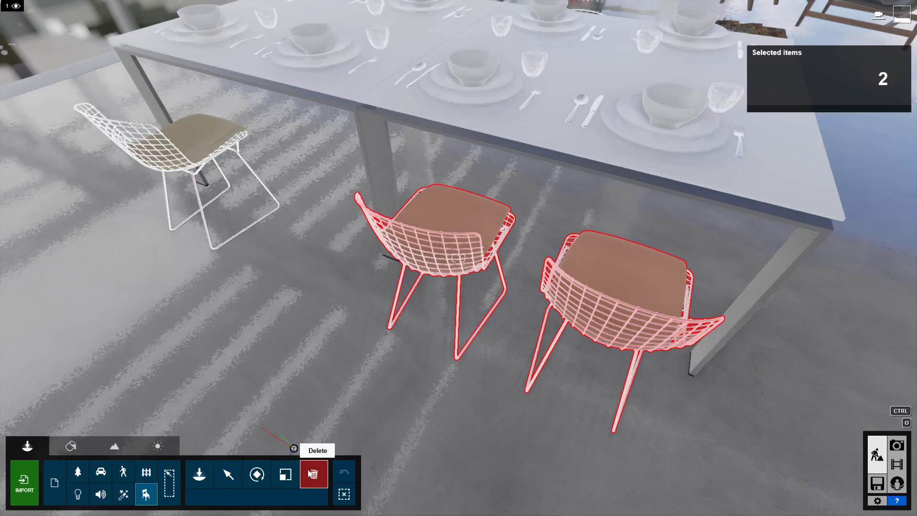
click(447, 309)
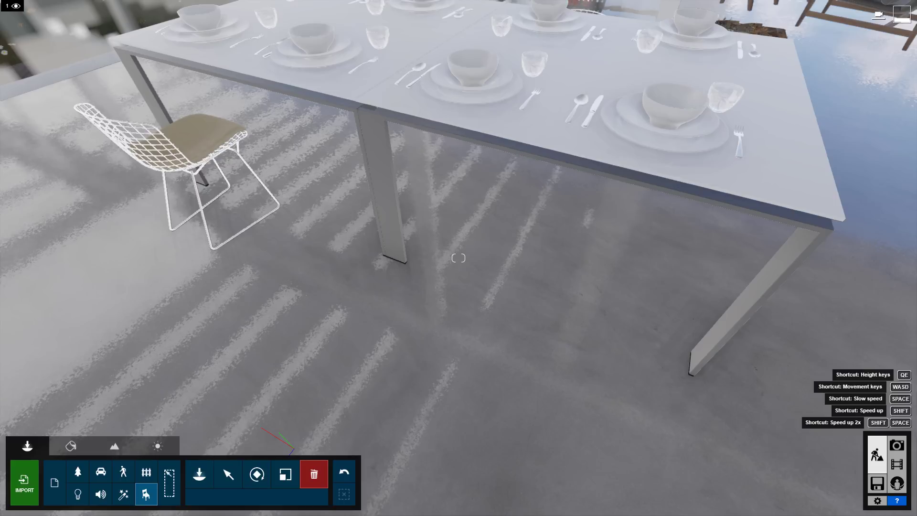
right_drag(295, 448, 298, 448)
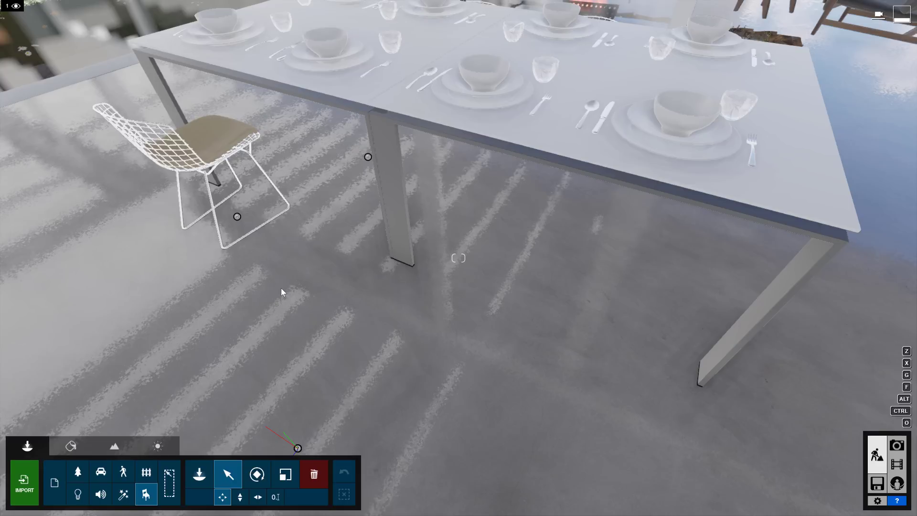
Select the remaining front-row chair and move it across the floor beside the table, including with its movement restricted to the Z axis.
click(240, 143)
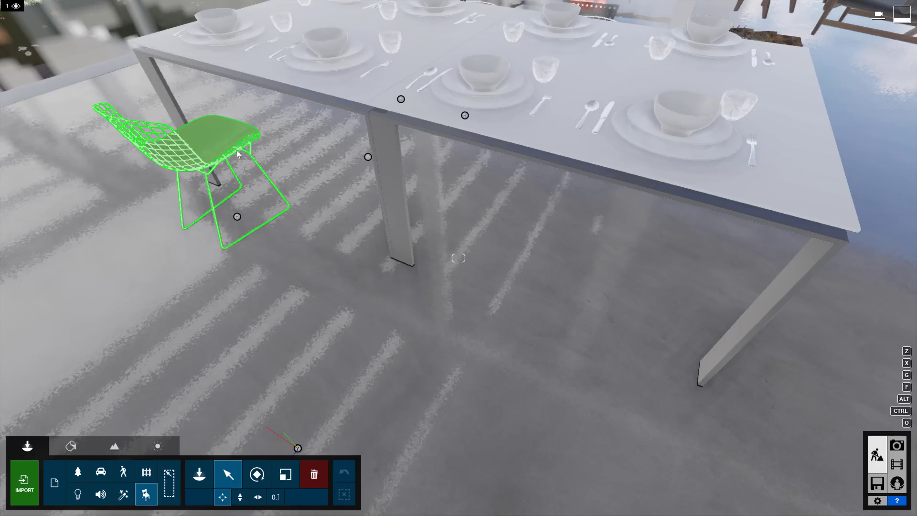
drag(237, 216, 293, 268)
right_drag(294, 267, 233, 352)
drag(270, 339, 326, 251)
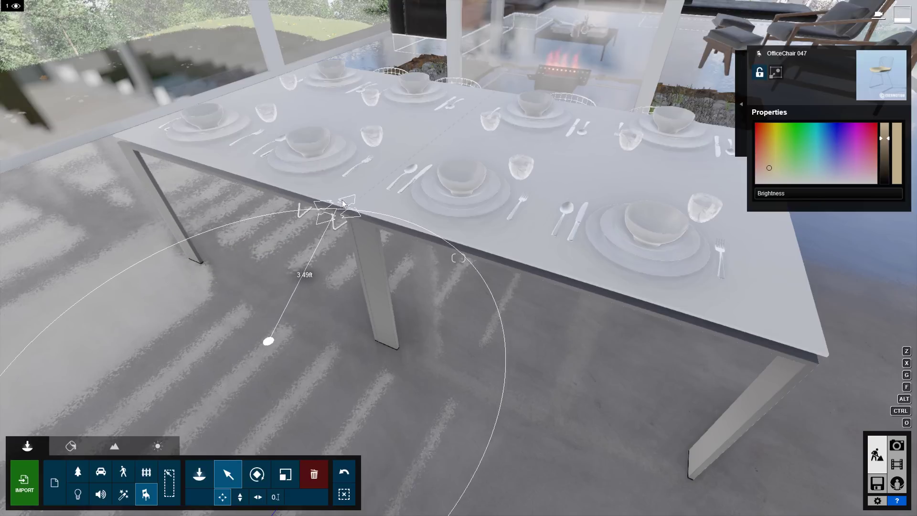
drag(371, 286, 221, 354)
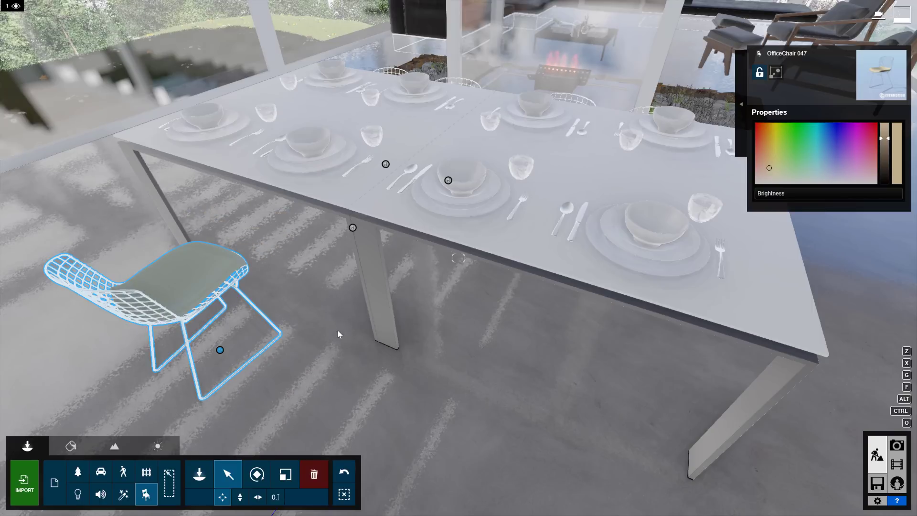
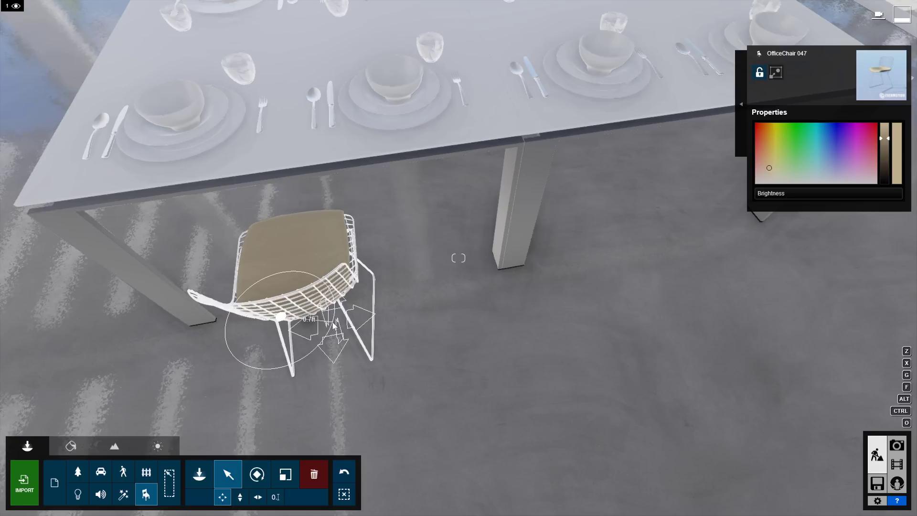
drag(333, 325, 404, 276)
key(z)
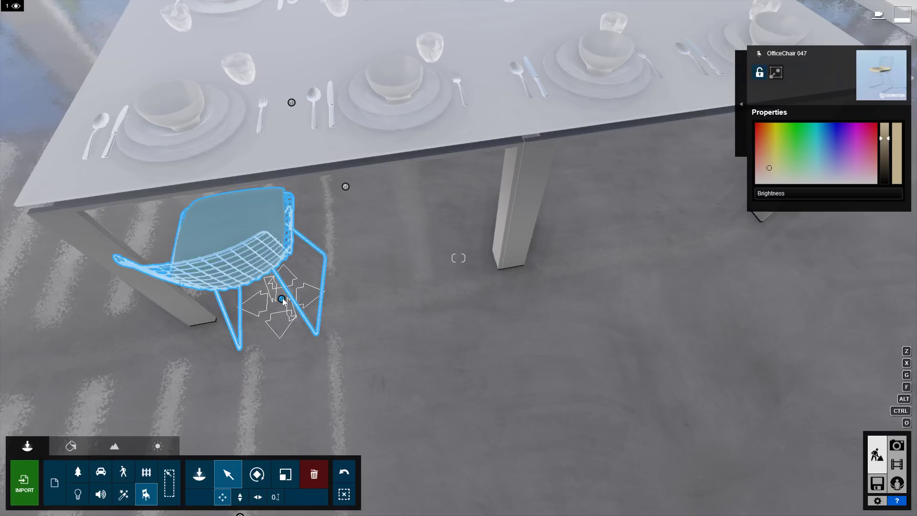
Refill the dining table's front row by moving the chair along the table and leaving a copy in place, three times.
drag(283, 299, 430, 329)
right_drag(431, 329, 389, 329)
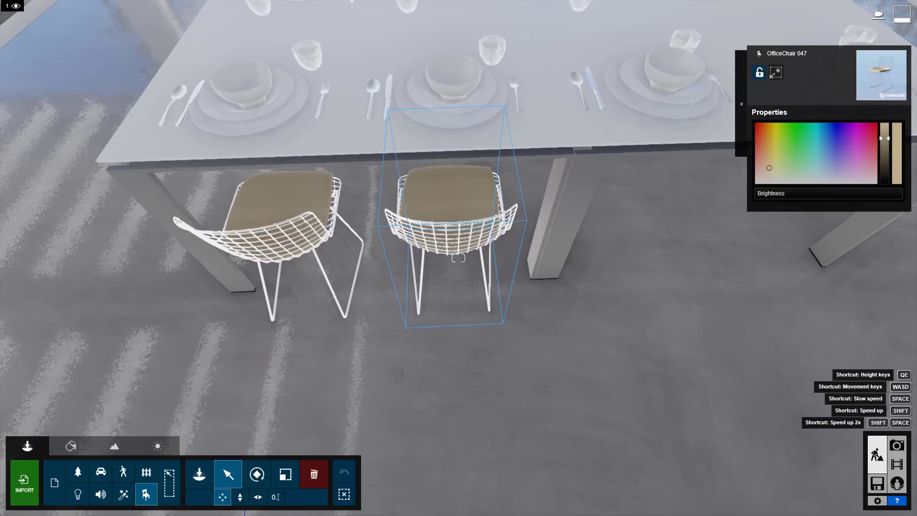
key(d)
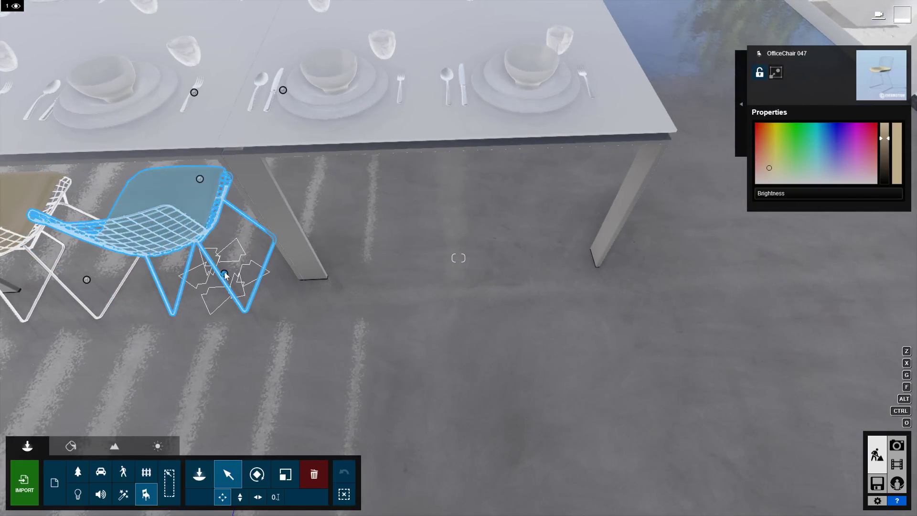
drag(298, 320, 364, 347)
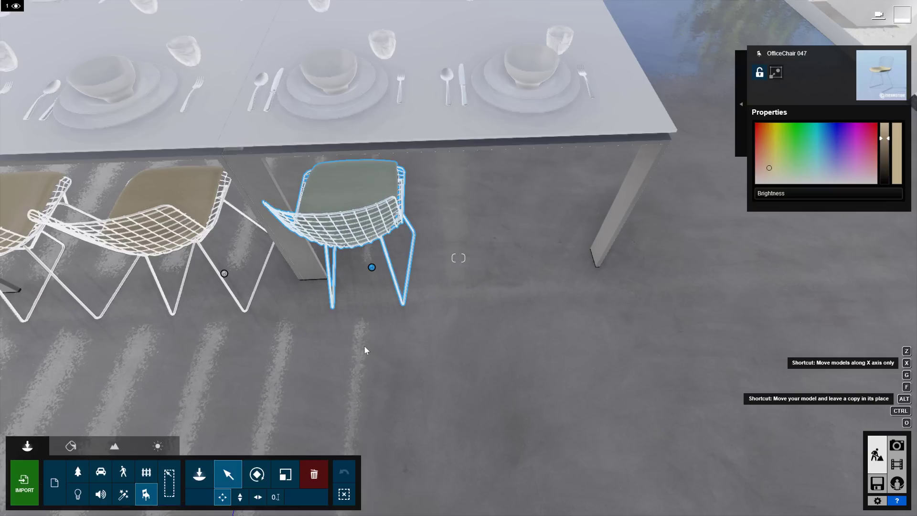
alt+drag(374, 269, 515, 300)
Leave the dining area and bring the carport with the two parked cars into view from the street.
key(d)
right_drag(640, 425, 552, 374)
key(d)
right_drag(458, 258, 510, 279)
key(d)
right_drag(619, 392, 649, 409)
right_drag(459, 258, 898, 316)
key(s)
key(w)
key(w)
key(e)
key(w)
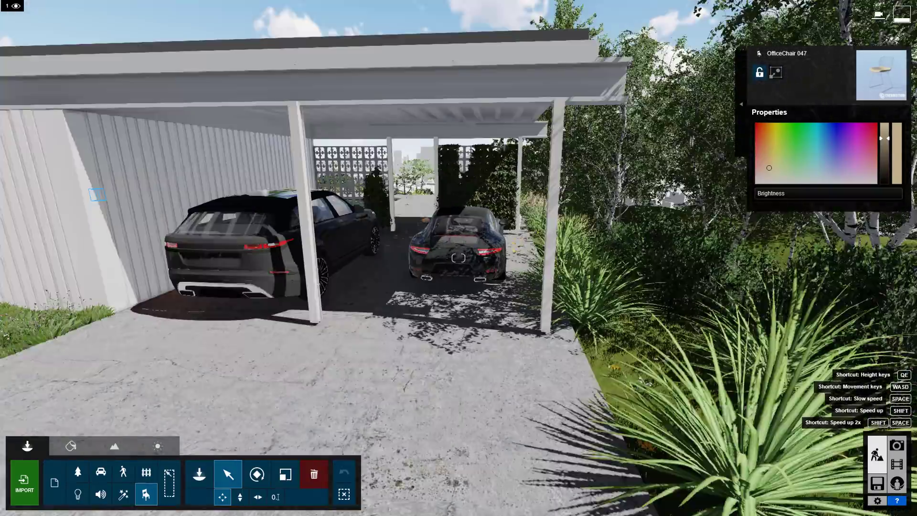
key(s)
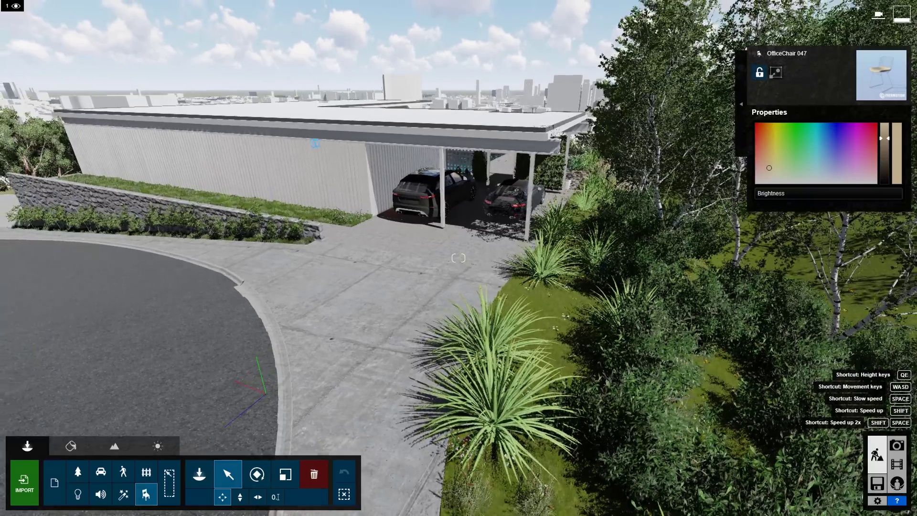
right_drag(458, 258, 412, 242)
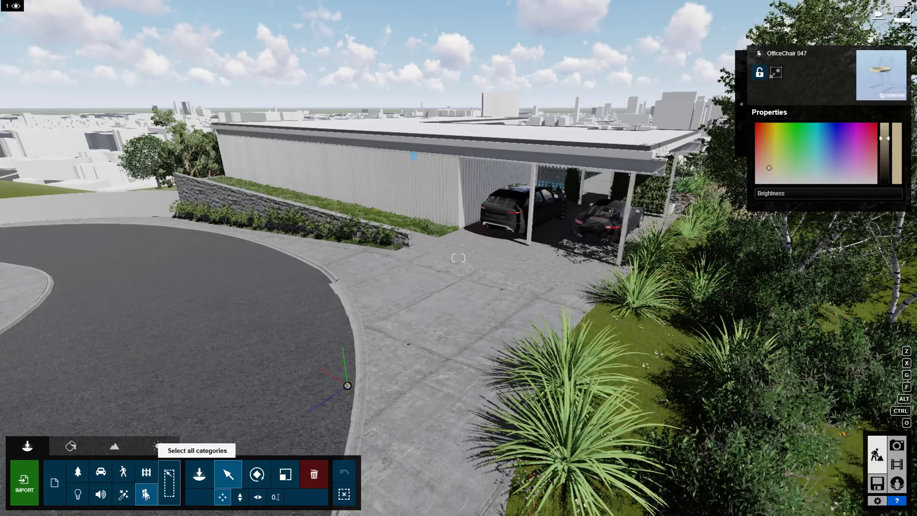
Enable selection across all categories and select the black SUV in the carport.
click(168, 478)
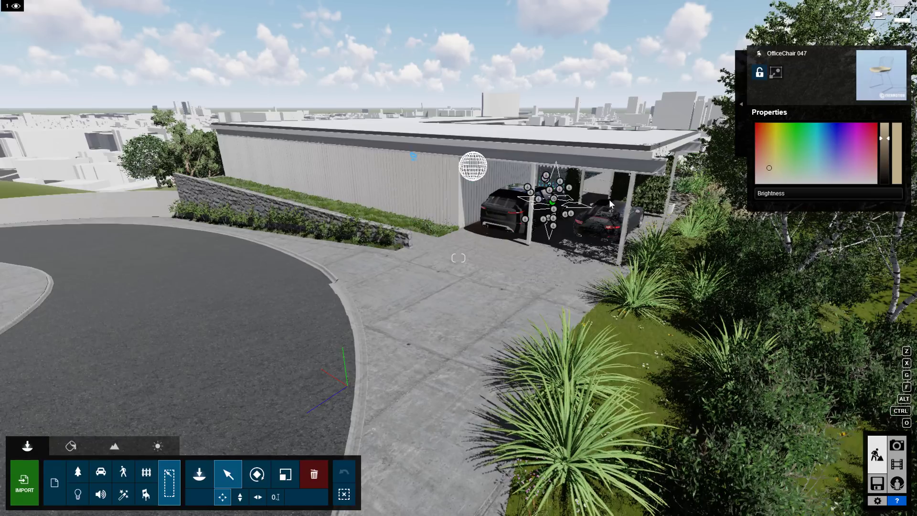
drag(610, 204, 653, 212)
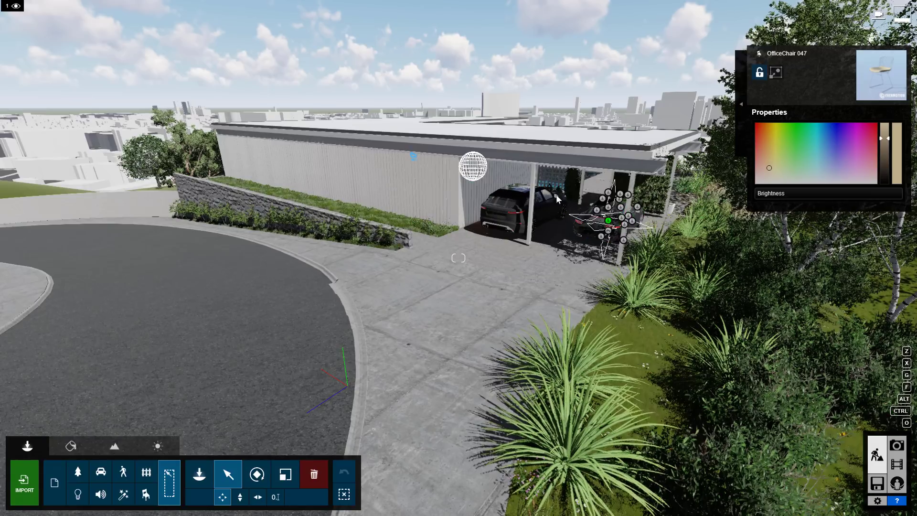
drag(558, 199, 440, 236)
drag(520, 209, 511, 219)
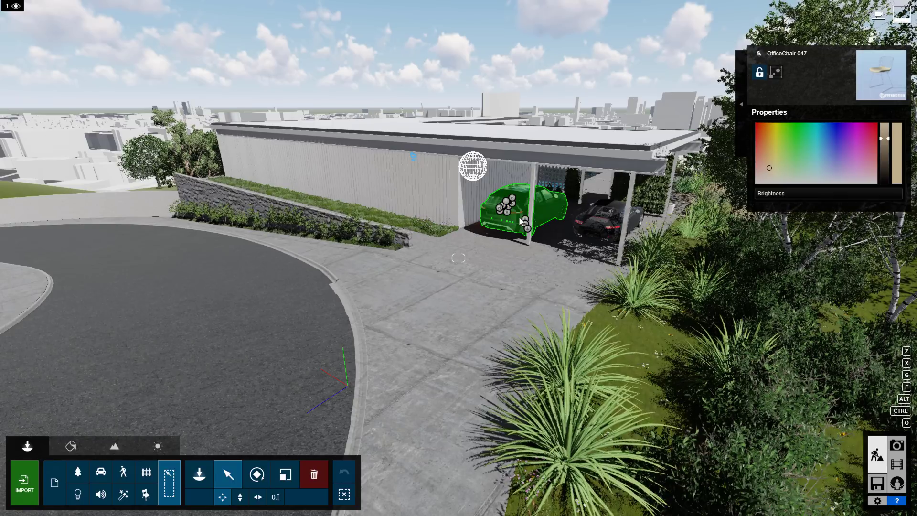
click(519, 214)
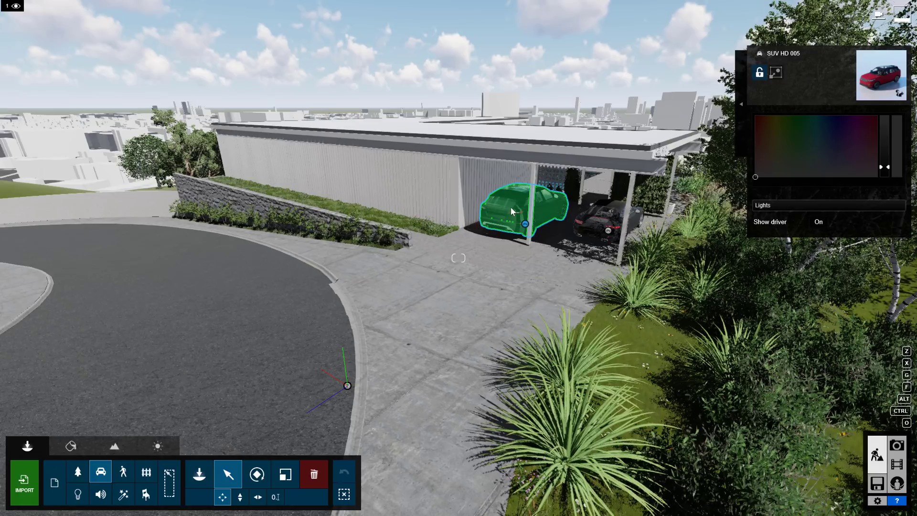
Move the selected SUV out of the carport onto the asphalt road, and view it from the side.
mouse_move(525, 223)
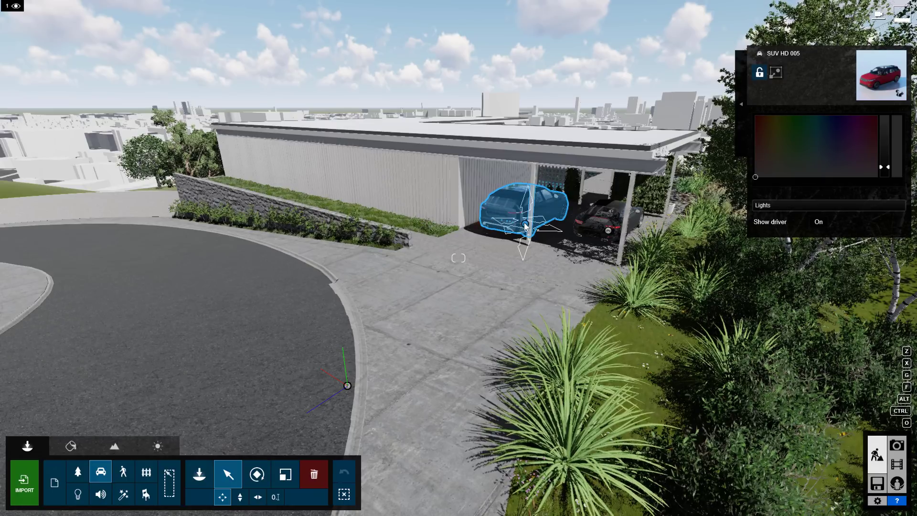
drag(525, 227, 155, 377)
key(w)
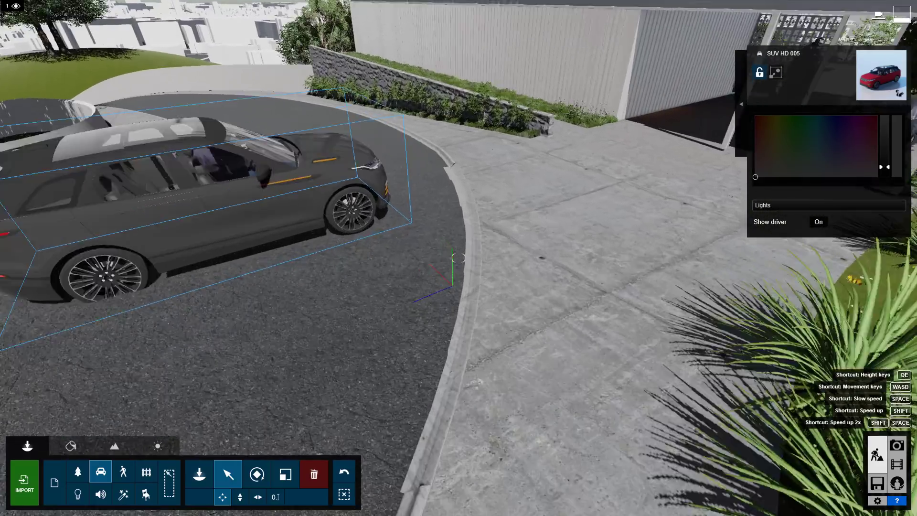
key(w)
right_drag(458, 258, 524, 398)
key(s)
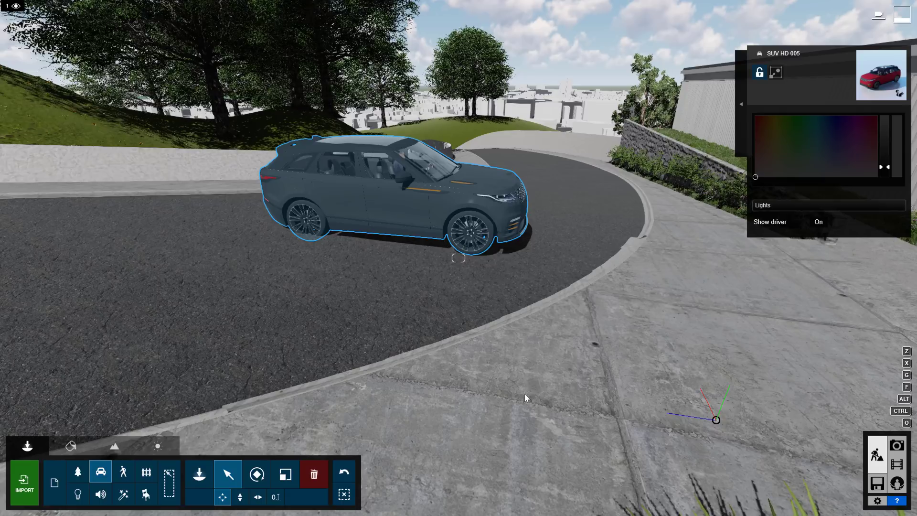
Move the SUV freely around on the road surface, closer to the curb.
right_drag(363, 265, 350, 242)
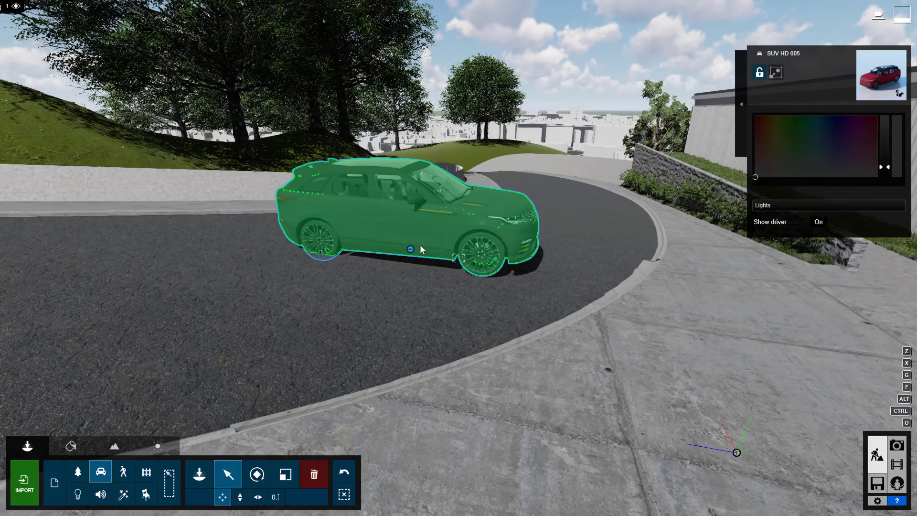
mouse_move(411, 249)
mouse_down()
mouse_move(300, 240)
mouse_move(250, 277)
mouse_move(236, 306)
mouse_move(277, 277)
mouse_move(409, 254)
mouse_up()
key(w)
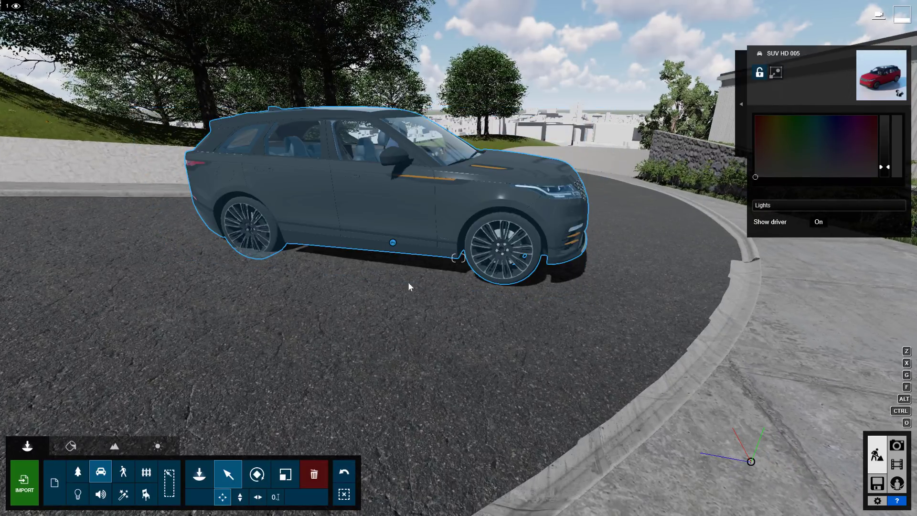
key(s)
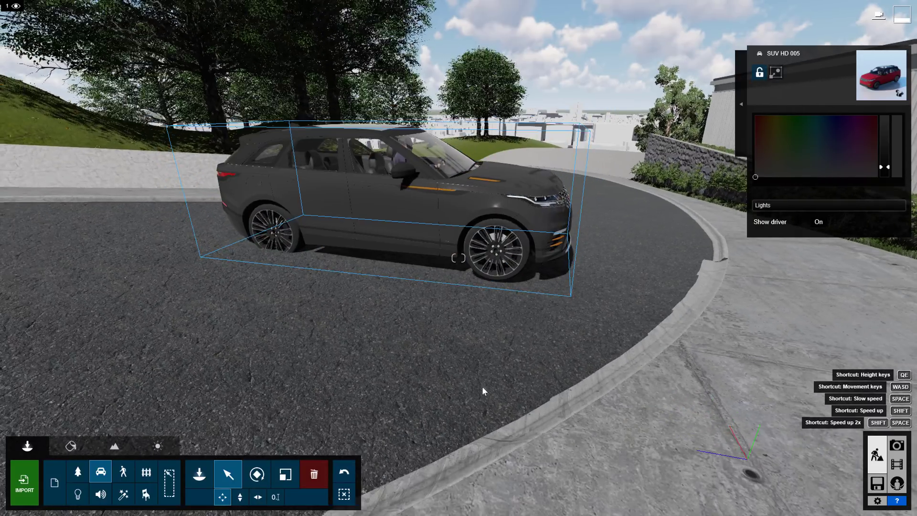
drag(401, 244, 291, 285)
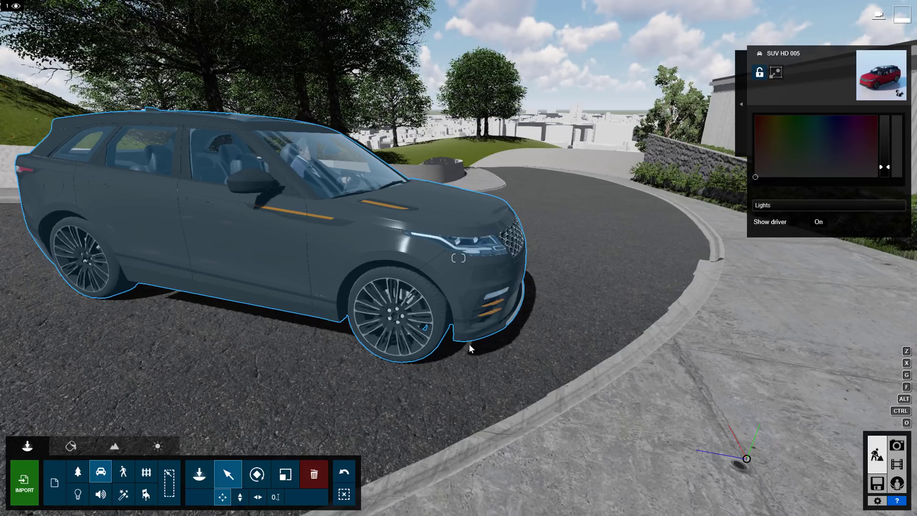
drag(287, 284, 266, 243)
Move the SUV across the sloping road using the conform-to-model option so it follows the surface.
right_drag(266, 243, 65, 140)
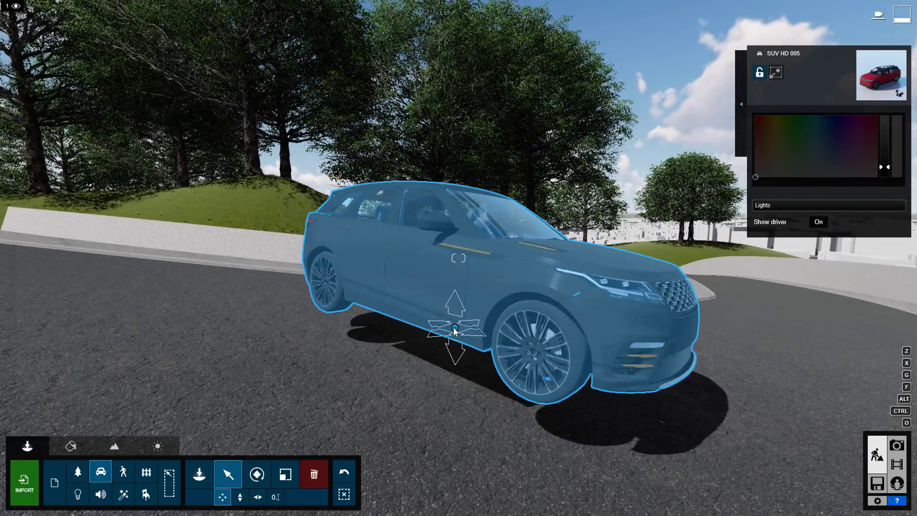
drag(454, 329, 526, 371)
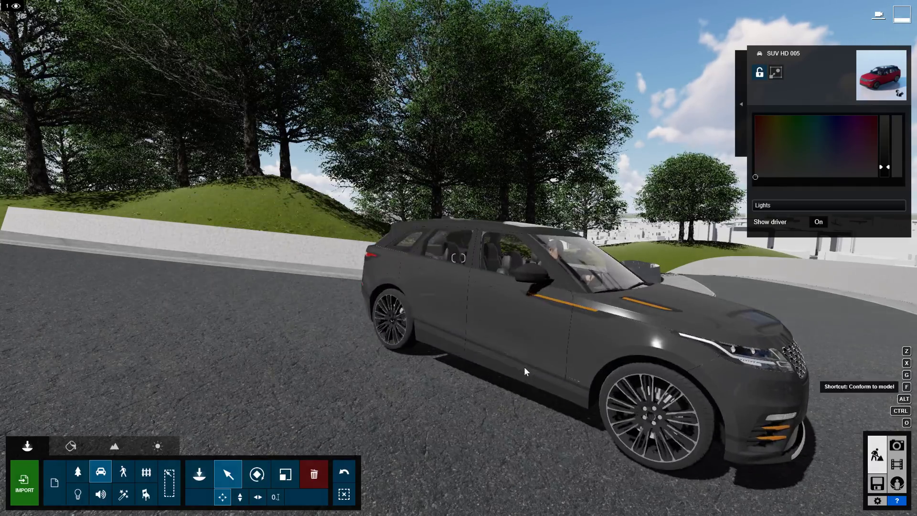
mouse_move(279, 384)
right_down()
mouse_move(315, 444)
mouse_move(280, 386)
right_up()
click(314, 202)
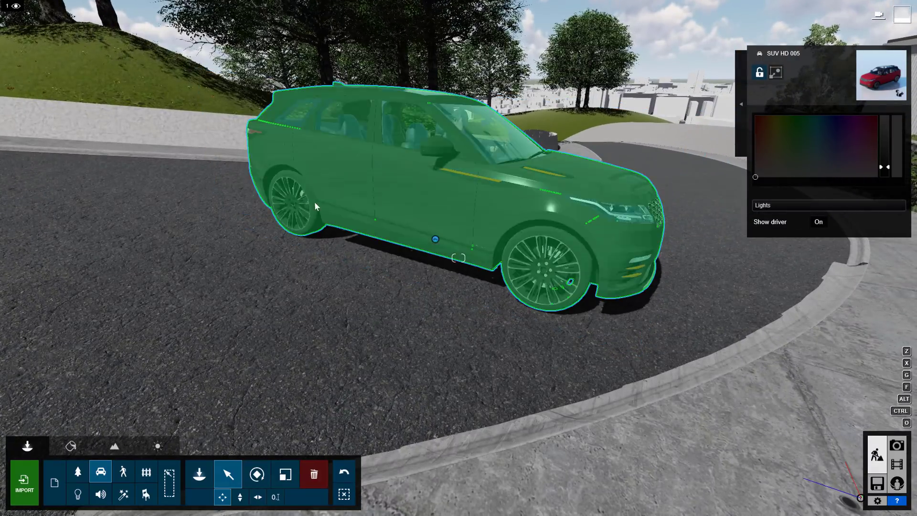
Move the SUV from the road back into the carport beside the other car.
right_drag(315, 202, 134, 297)
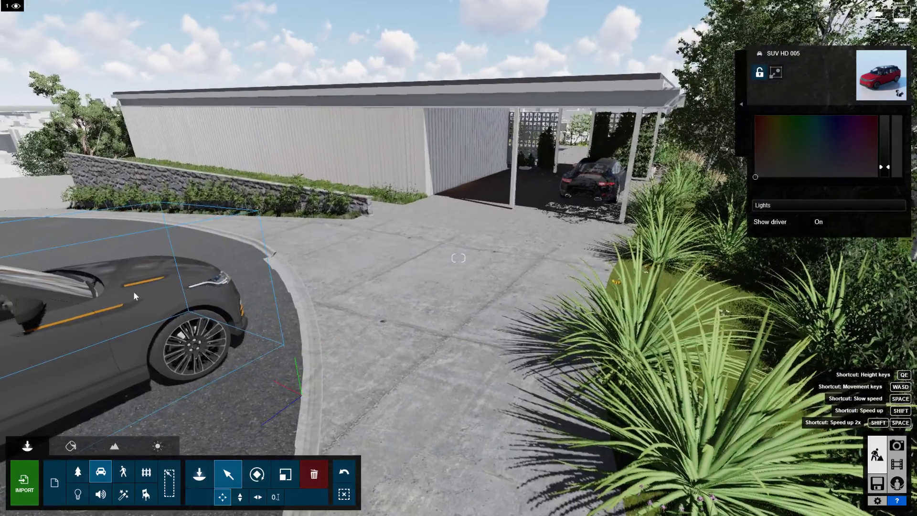
key(s)
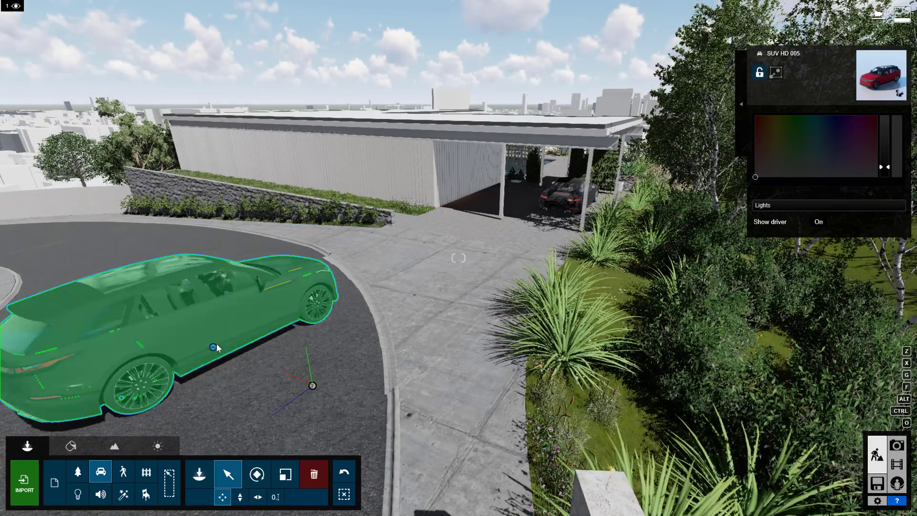
drag(226, 354, 507, 207)
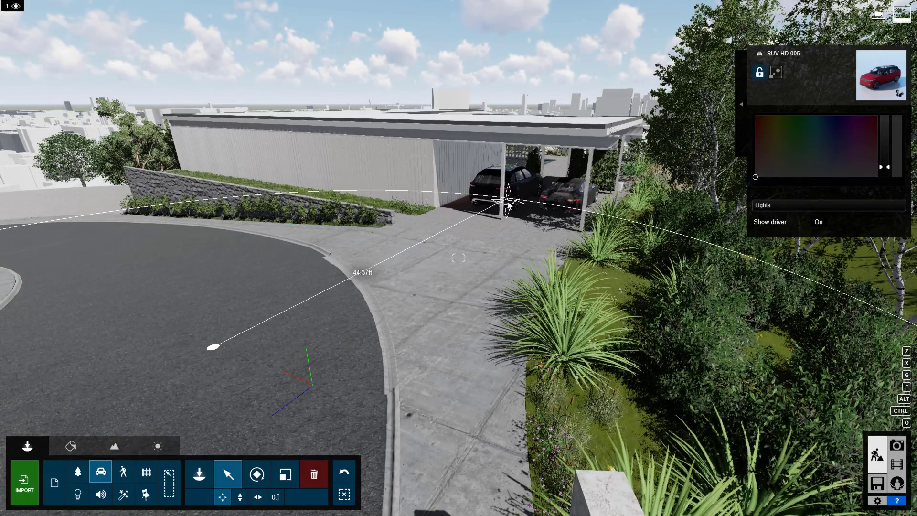
Go over the house to the pool terrace and view the two white lounge chairs and wooden table from the garden side.
key(e)
right_drag(465, 262, 566, 47)
key(q)
right_drag(458, 258, 459, 382)
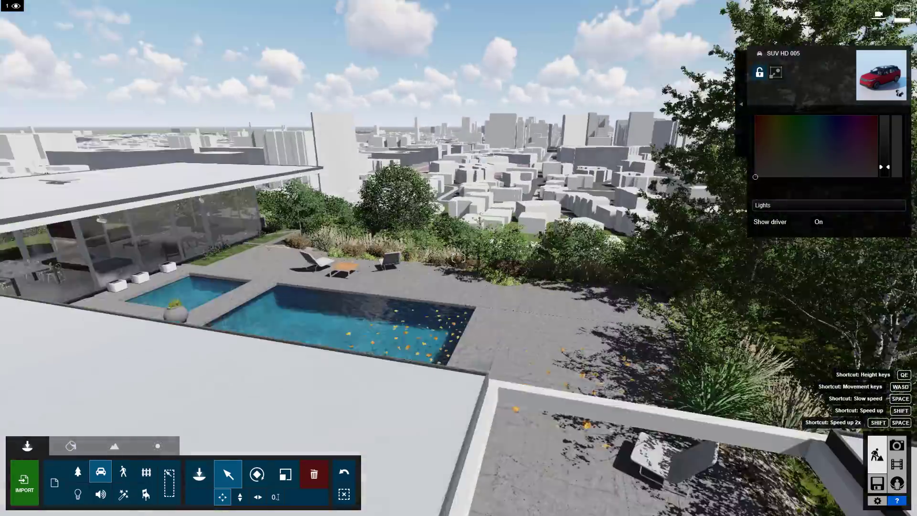
key(w)
key(w)
right_drag(459, 258, 220, 306)
right_drag(459, 258, 254, 251)
key(d)
right_drag(459, 258, 511, 282)
key(w)
key(s)
key(q)
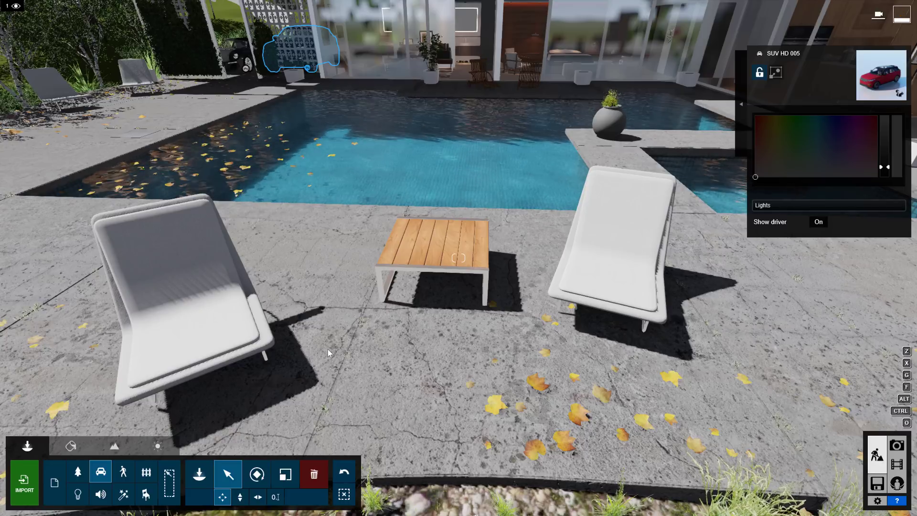
Rotate the outdoor lounge chair on the carport side of the wooden pool table so that it faces the table.
click(254, 484)
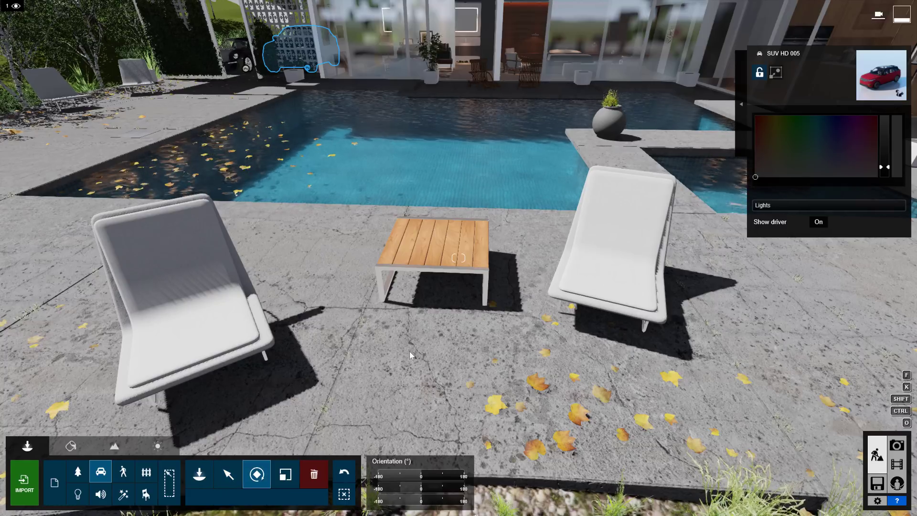
right_drag(570, 373, 566, 373)
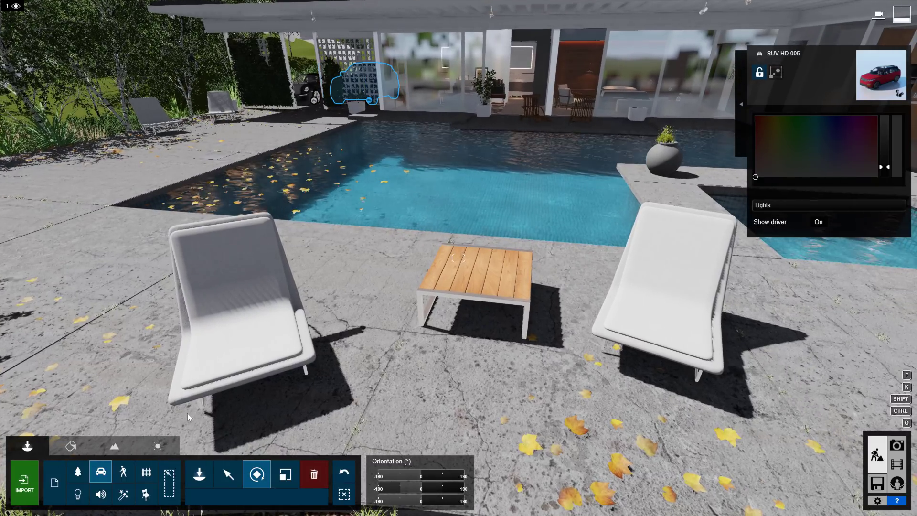
click(150, 472)
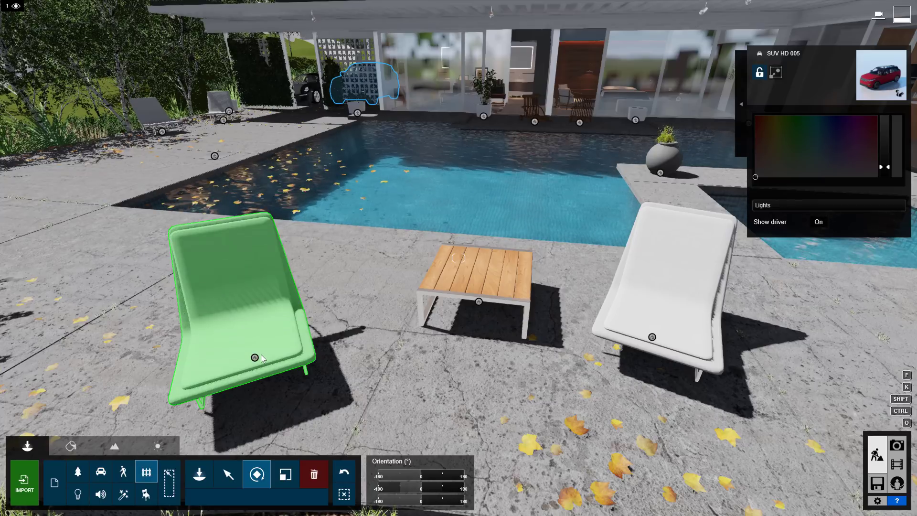
click(171, 475)
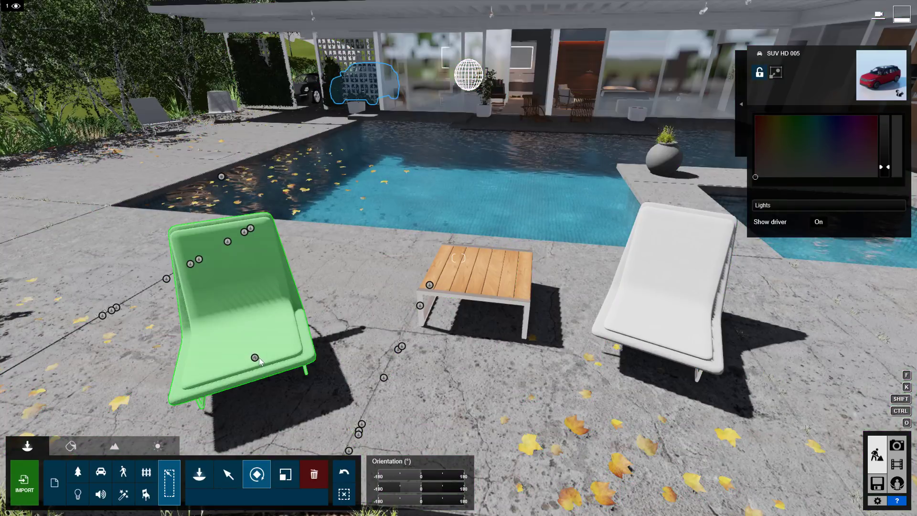
click(153, 473)
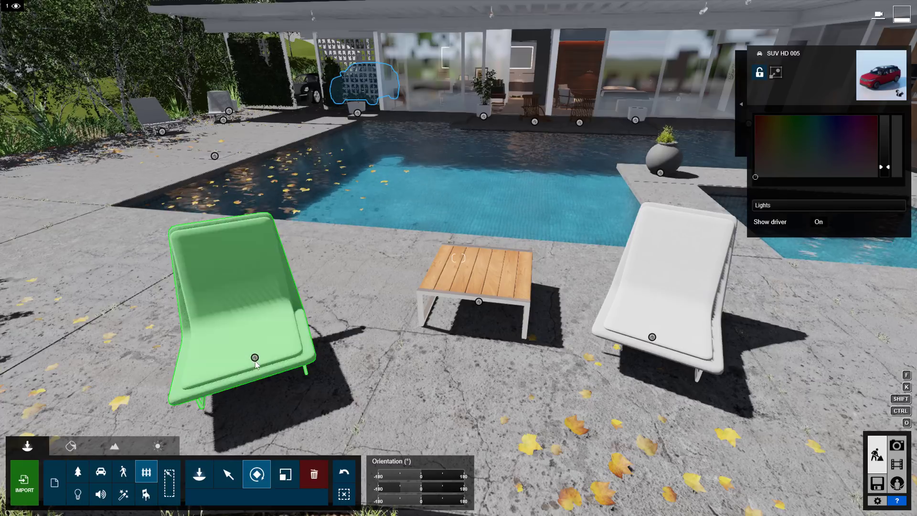
drag(255, 357, 341, 397)
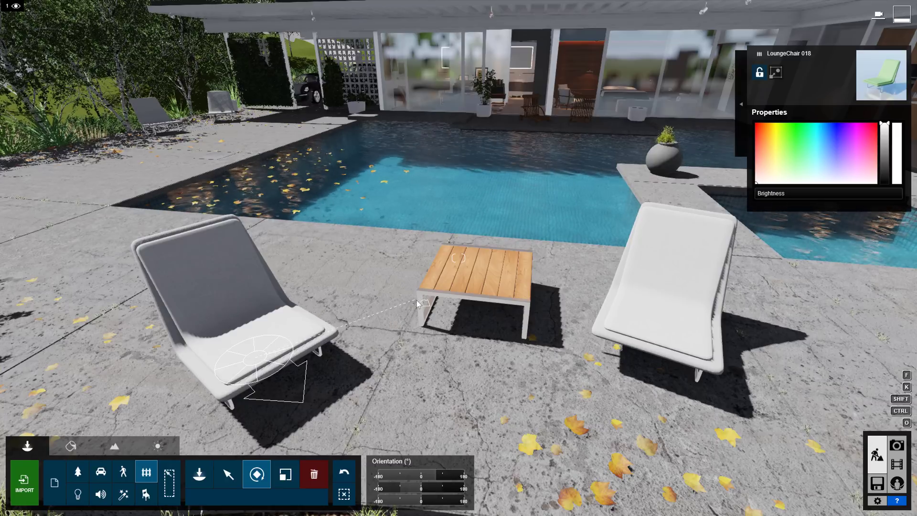
drag(417, 301, 419, 307)
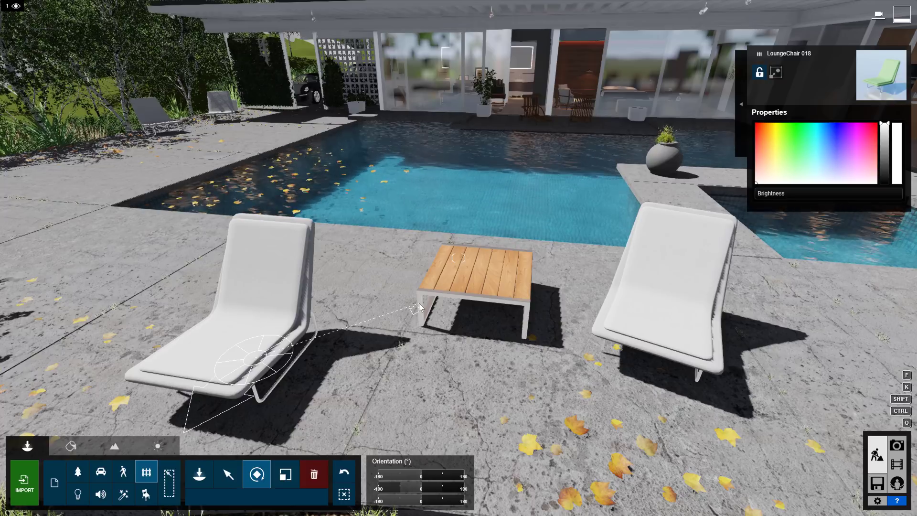
drag(419, 307, 201, 180)
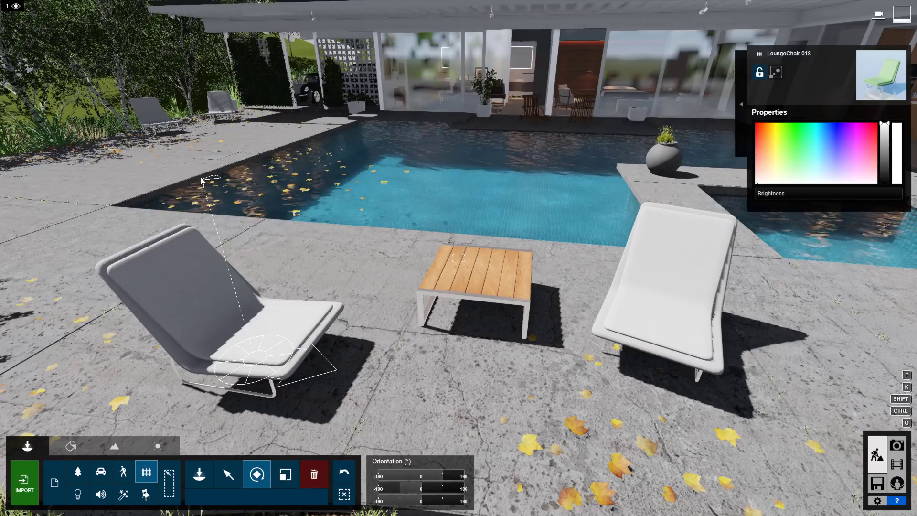
drag(201, 180, 199, 176)
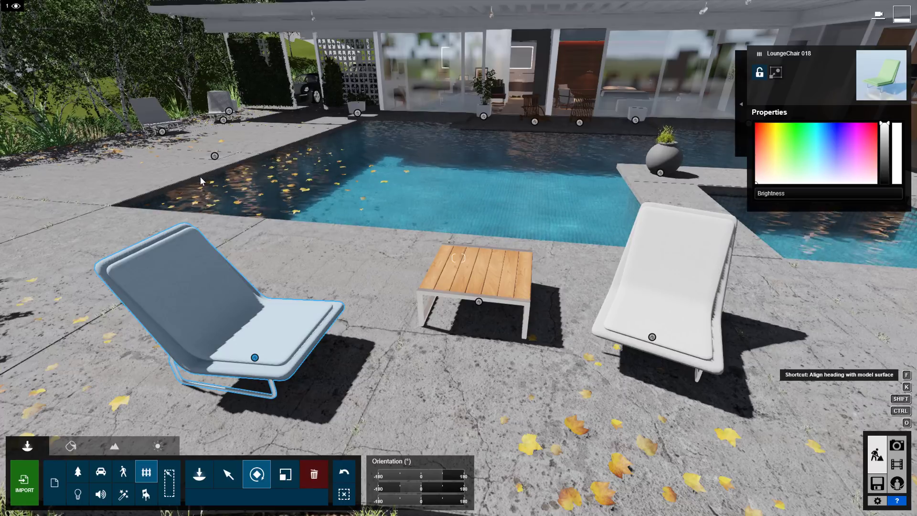
Rotate the lounge chair on the other side of the wooden table, near the small pool, so that it faces the table.
key(s)
right_drag(390, 365, 664, 306)
key(w)
right_drag(459, 257, 607, 287)
key(a)
click(348, 338)
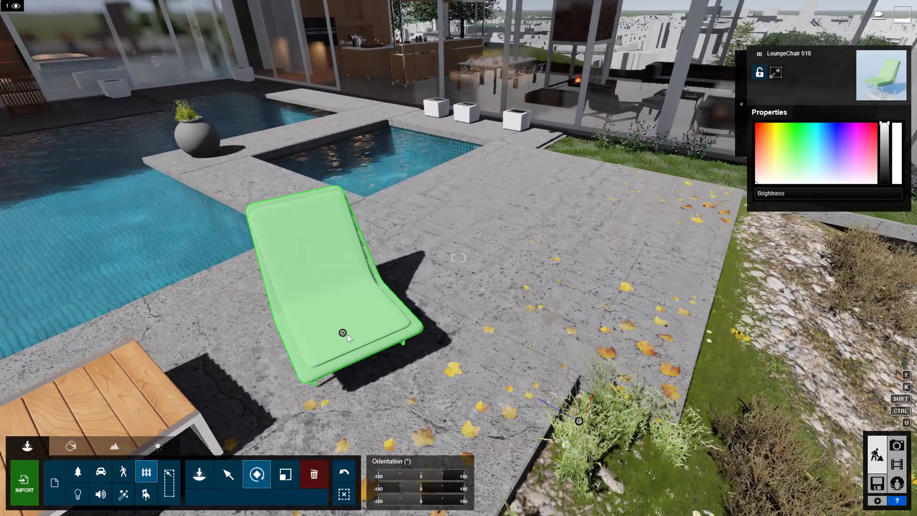
drag(343, 333, 302, 408)
drag(405, 393, 501, 316)
drag(521, 286, 533, 249)
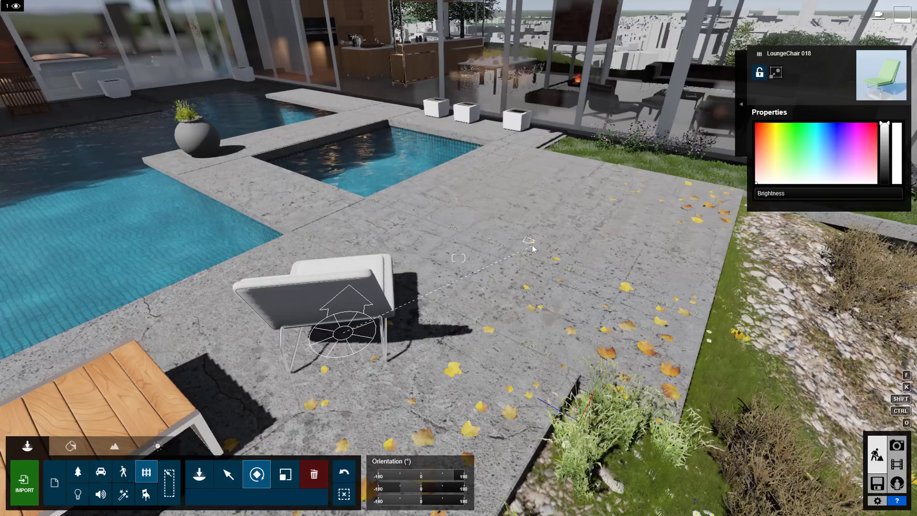
drag(535, 203, 557, 109)
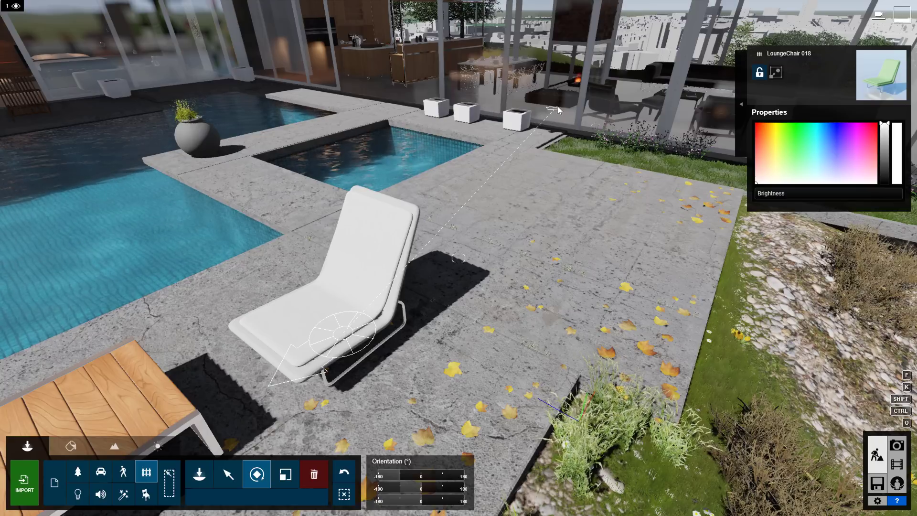
drag(558, 110, 559, 110)
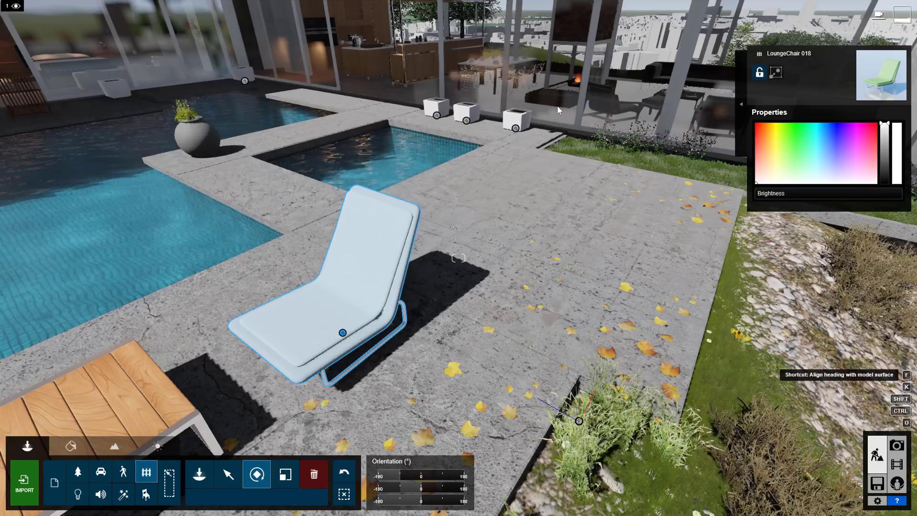
Go into the dining room and move the spotlight above the table vertically, down and back up to the chandelier.
right_drag(566, 323, 397, 308)
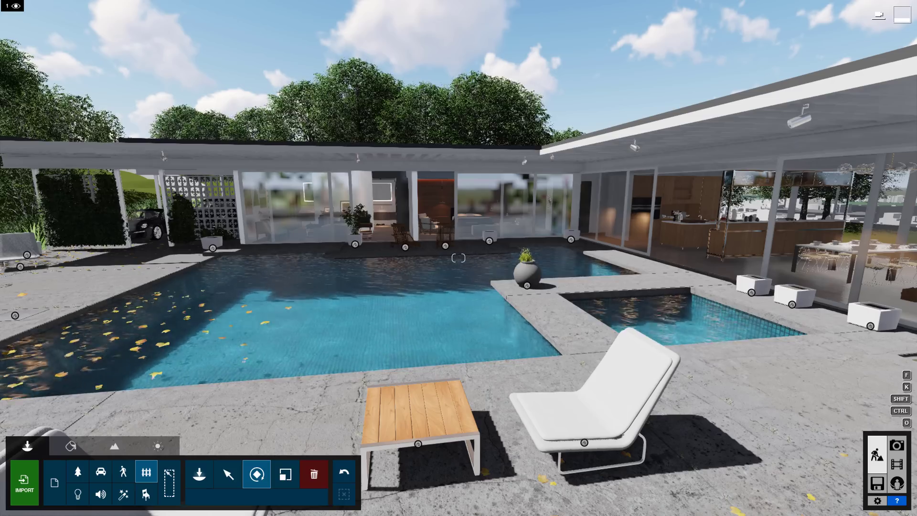
key(w)
key(w)
right_drag(458, 258, 592, 249)
right_drag(516, 288, 429, 356)
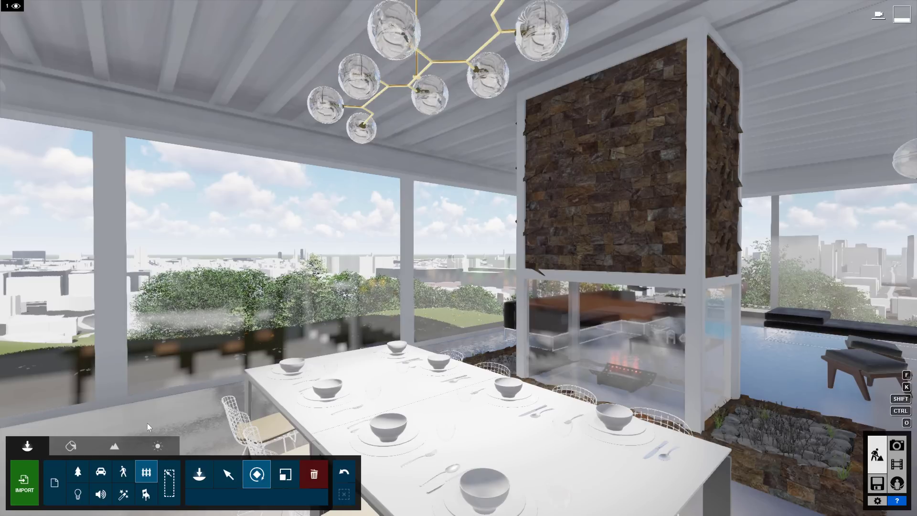
click(79, 492)
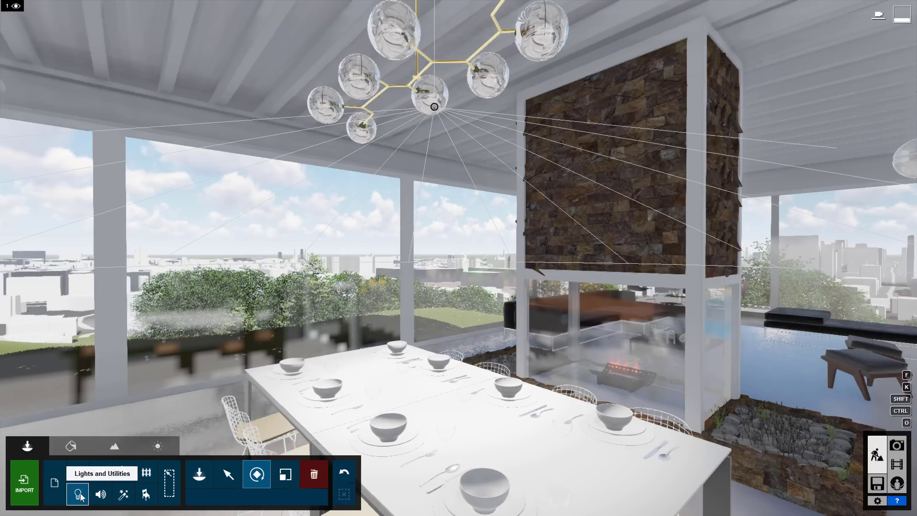
key(m)
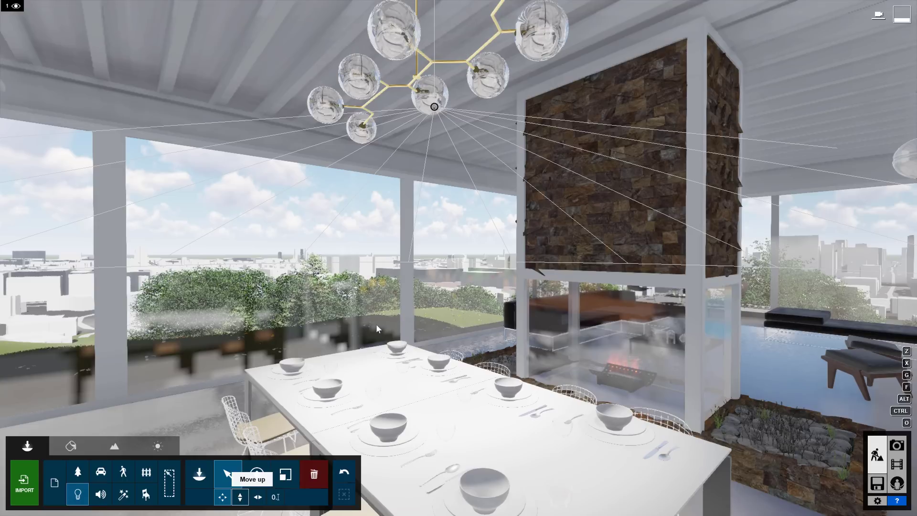
click(435, 107)
click(434, 107)
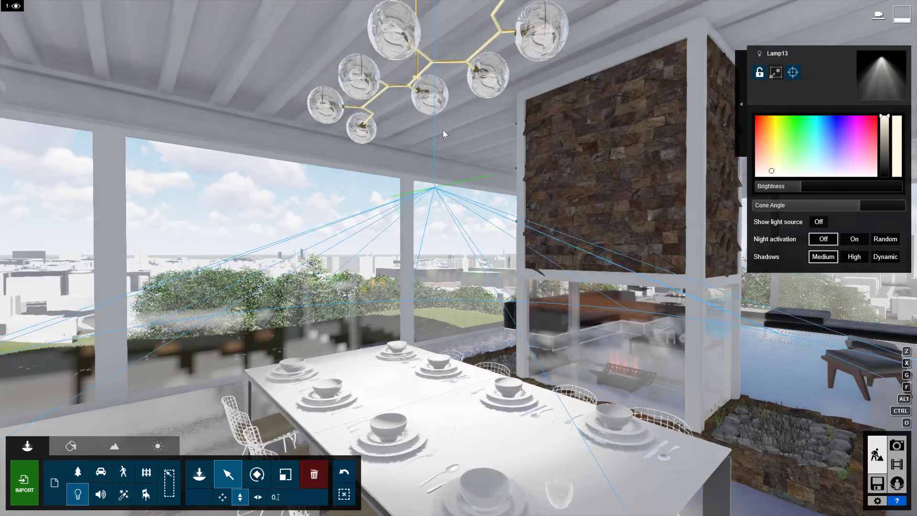
drag(440, 117, 440, 105)
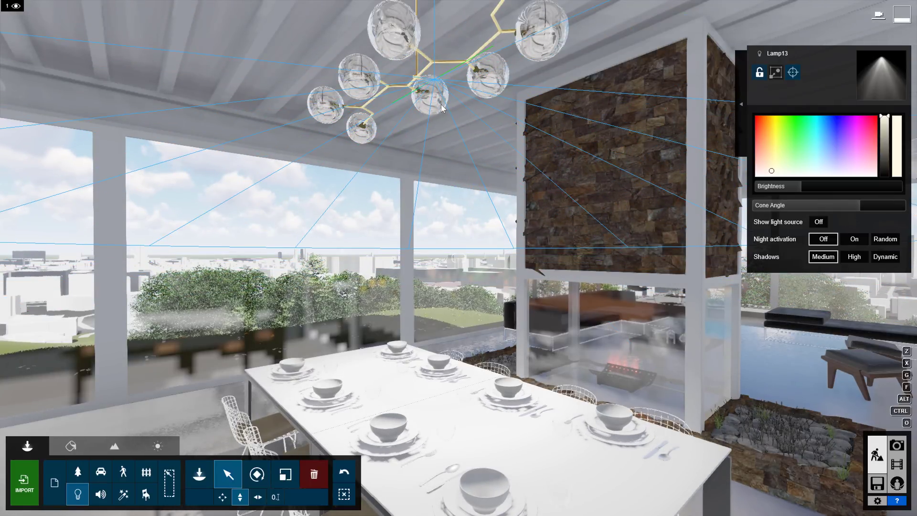
Face the stone fireplace across the dining table and copy the chandelier's spotlight sideways to the chandelier's right half.
right_drag(412, 209, 413, 224)
key(s)
right_drag(459, 258, 559, 293)
right_drag(435, 236, 459, 221)
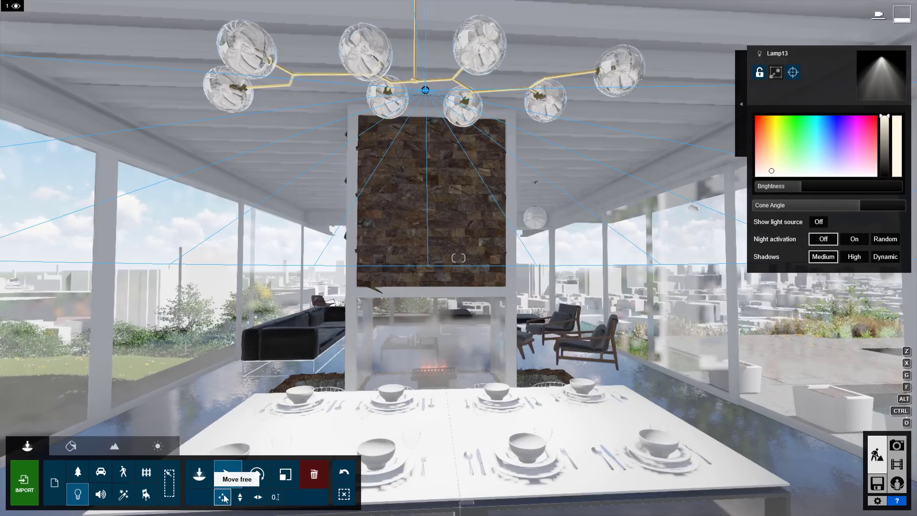
click(425, 91)
click(425, 91)
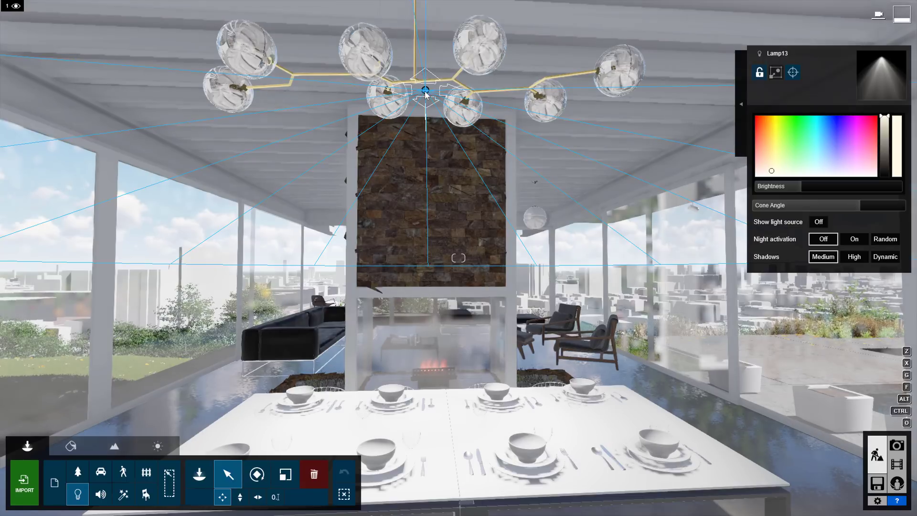
drag(425, 91, 514, 155)
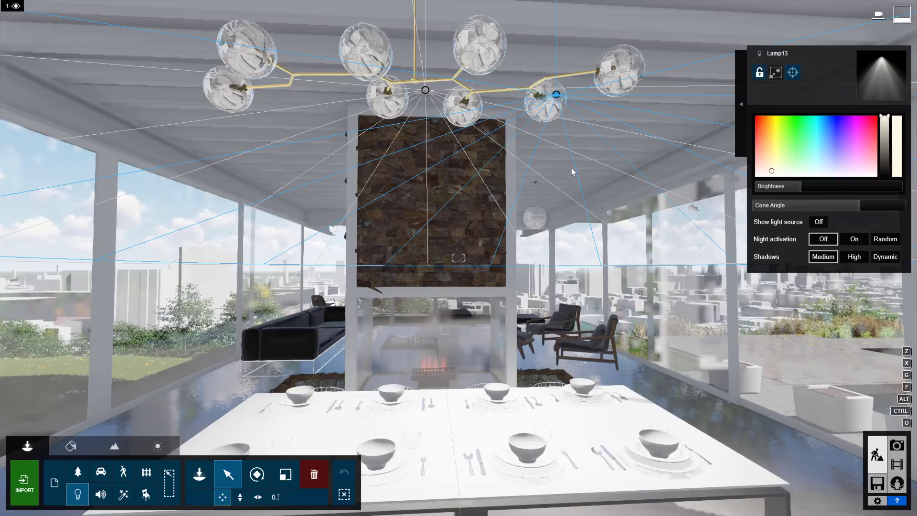
Copy the right-hand spotlight at the same height along the X axis to the left part of the chandelier.
mouse_move(558, 97)
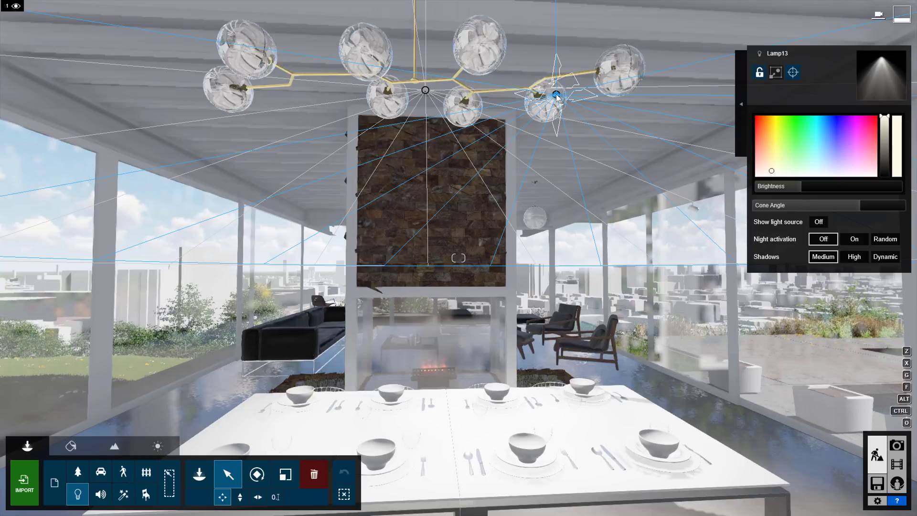
drag(558, 97, 524, 191)
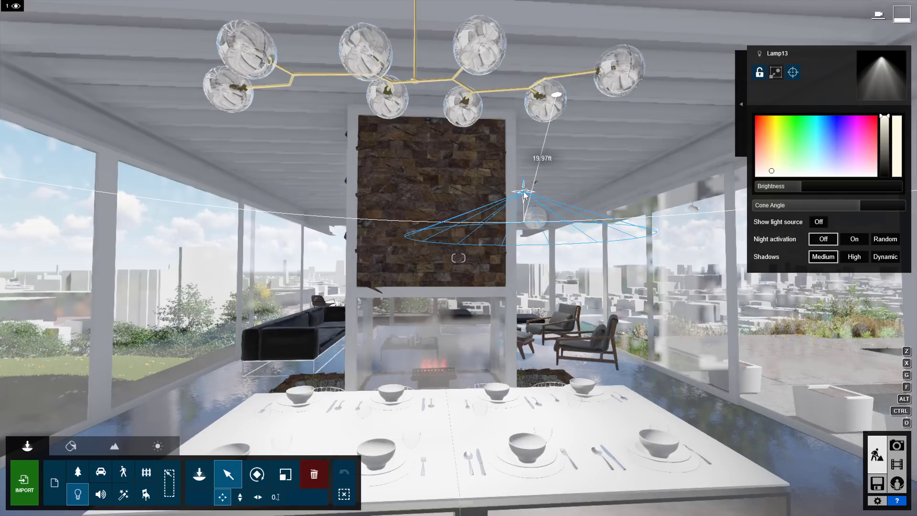
key(shift)
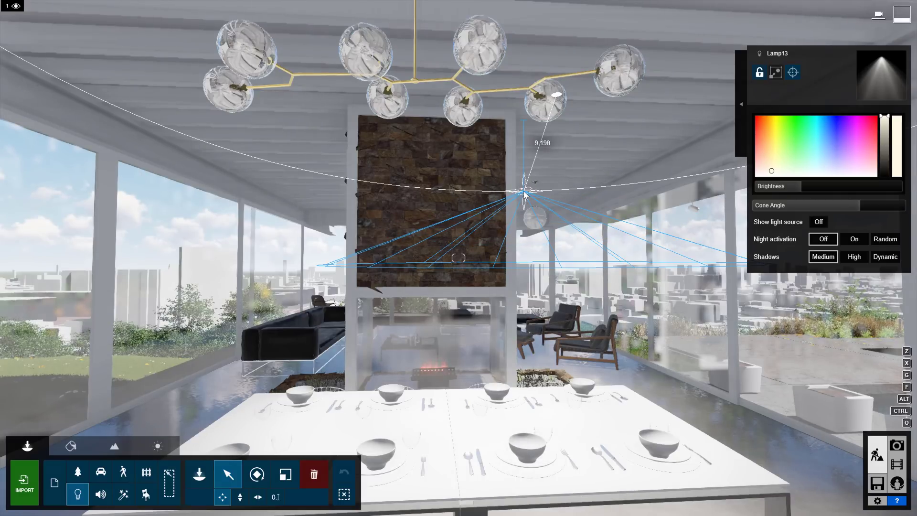
key(x)
drag(524, 194, 359, 177)
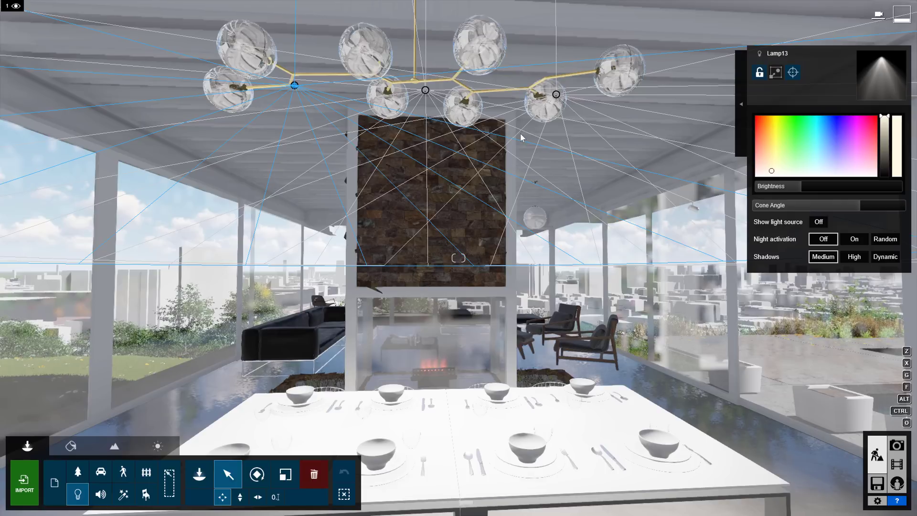
right_drag(511, 327, 512, 300)
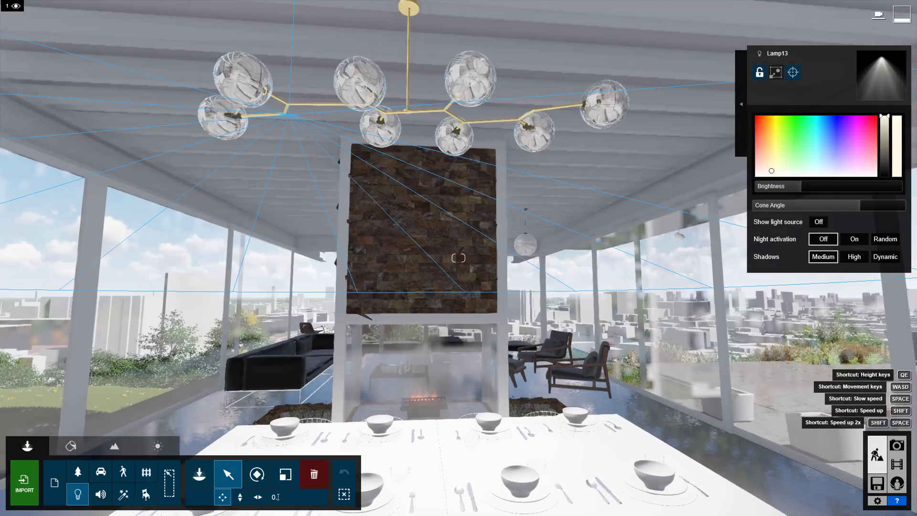